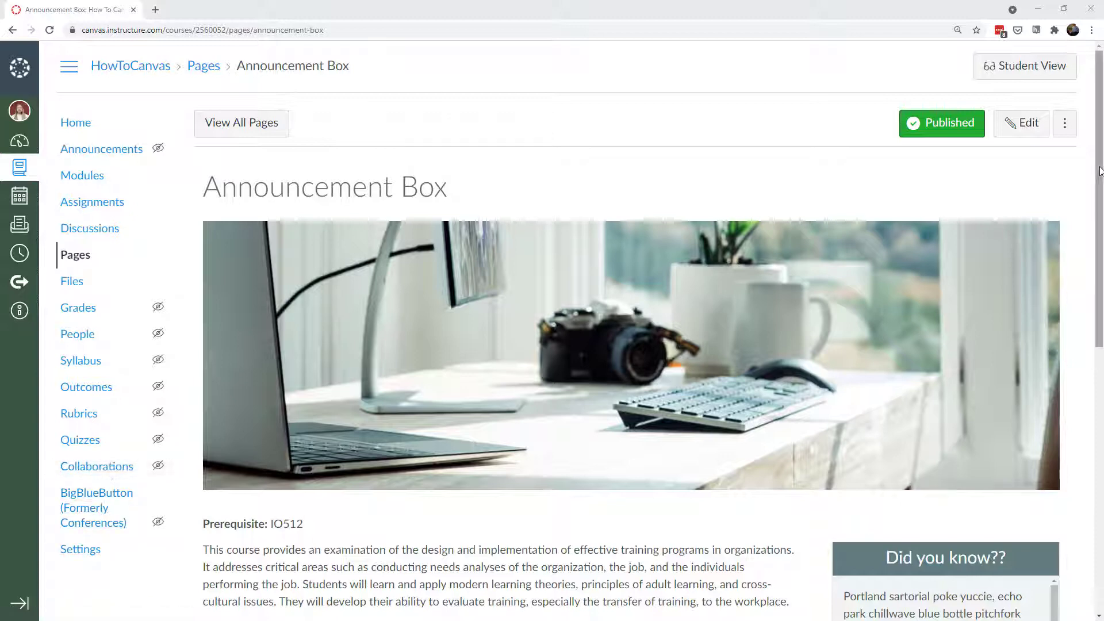
# Scroll the Announcement Box page down until the Start here buttons and 'Did you know??' box show.
pyautogui.moveTo(1100, 170); pyautogui.dragTo(1101, 237)
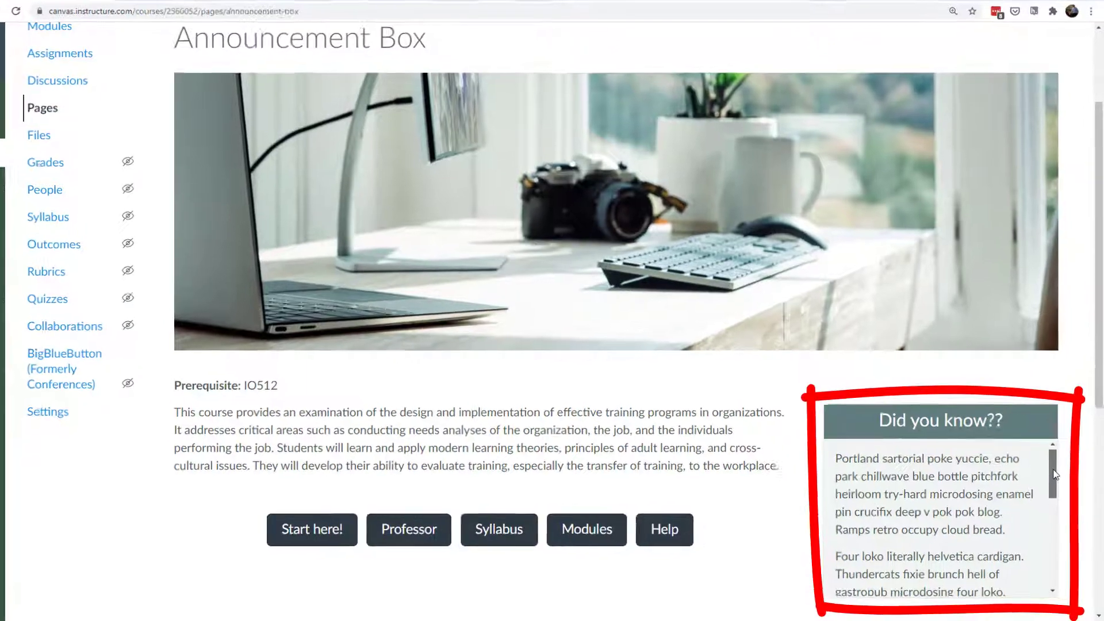
# Scroll the 'Did you know??' box to the panda image and back, then down to its HTML code.
pyautogui.moveTo(1054, 477); pyautogui.dragTo(1055, 536)
pyautogui.moveTo(998, 437)
pyautogui.mouseDown()
pyautogui.moveTo(1002, 506)
pyautogui.moveTo(1005, 309)
pyautogui.moveTo(769, 266)
pyautogui.mouseUp()
pyautogui.moveTo(988, 306); pyautogui.dragTo(1006, 278)
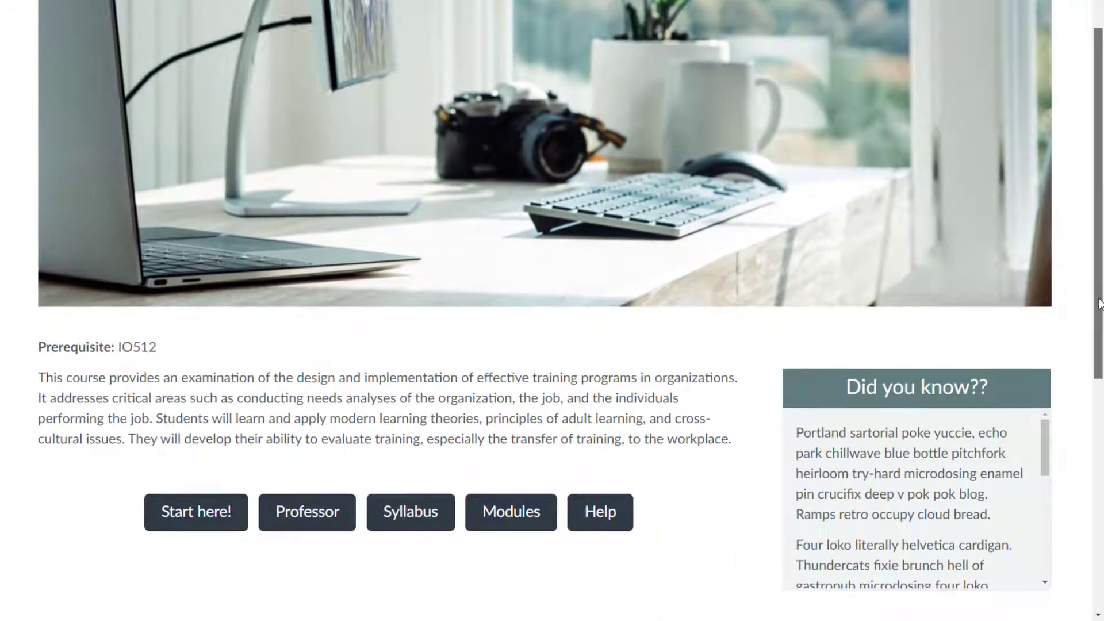
pyautogui.moveTo(1095, 290); pyautogui.dragTo(1101, 460)
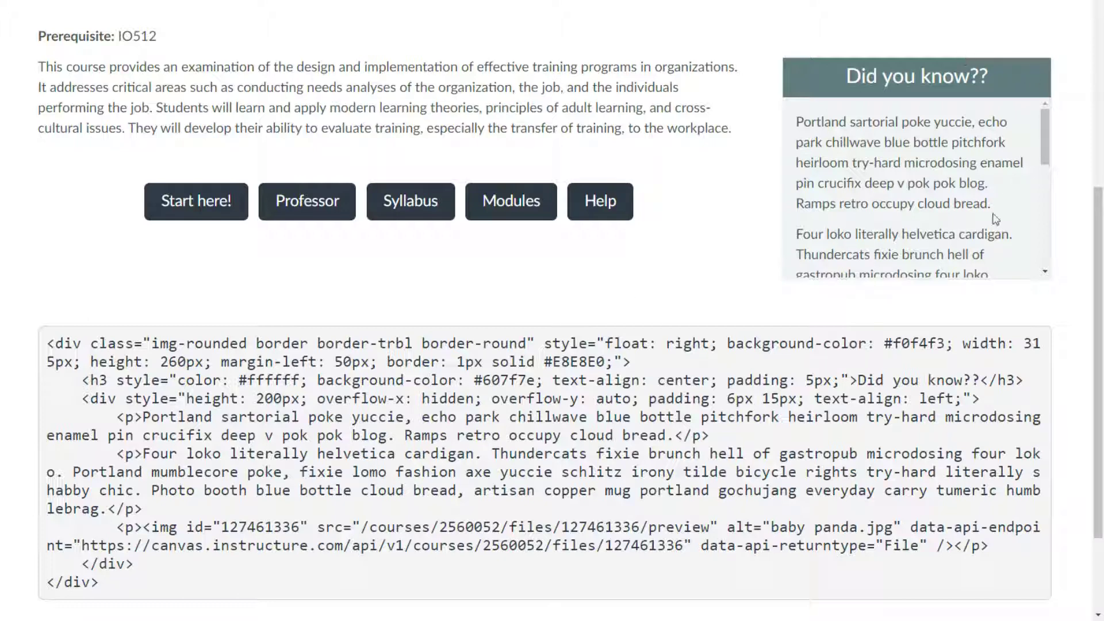
pyautogui.moveTo(448, 589); pyautogui.dragTo(221, 344)
pyautogui.click(92, 353)
pyautogui.moveTo(51, 344); pyautogui.dragTo(83, 345)
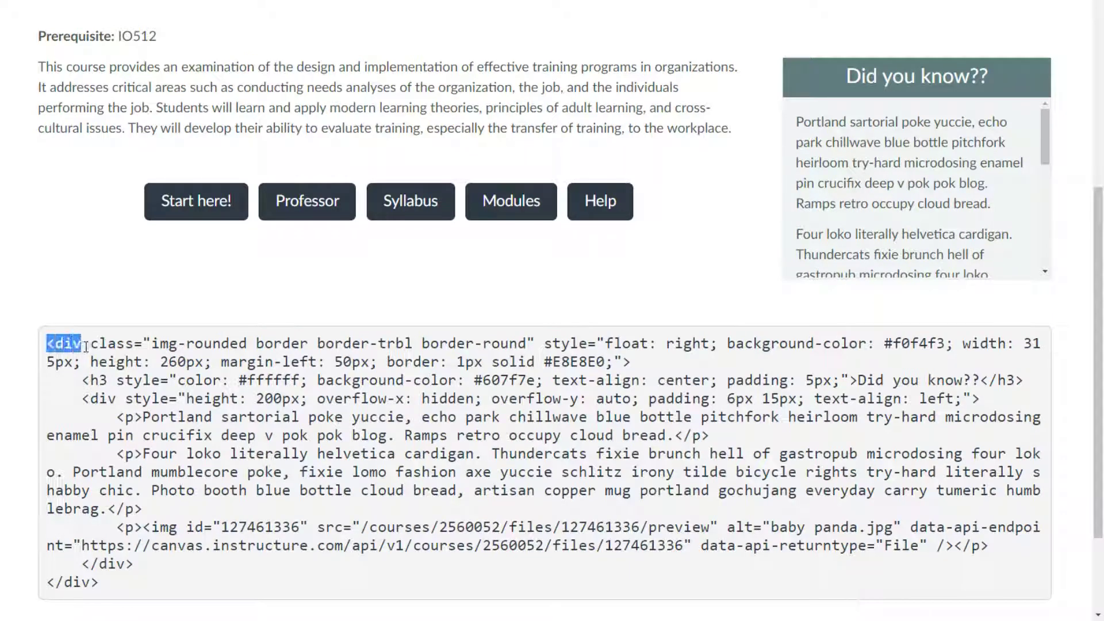
pyautogui.moveTo(100, 583); pyautogui.dragTo(34, 590)
pyautogui.moveTo(116, 584); pyautogui.dragTo(529, 350)
pyautogui.click(82, 350)
pyautogui.click(152, 343)
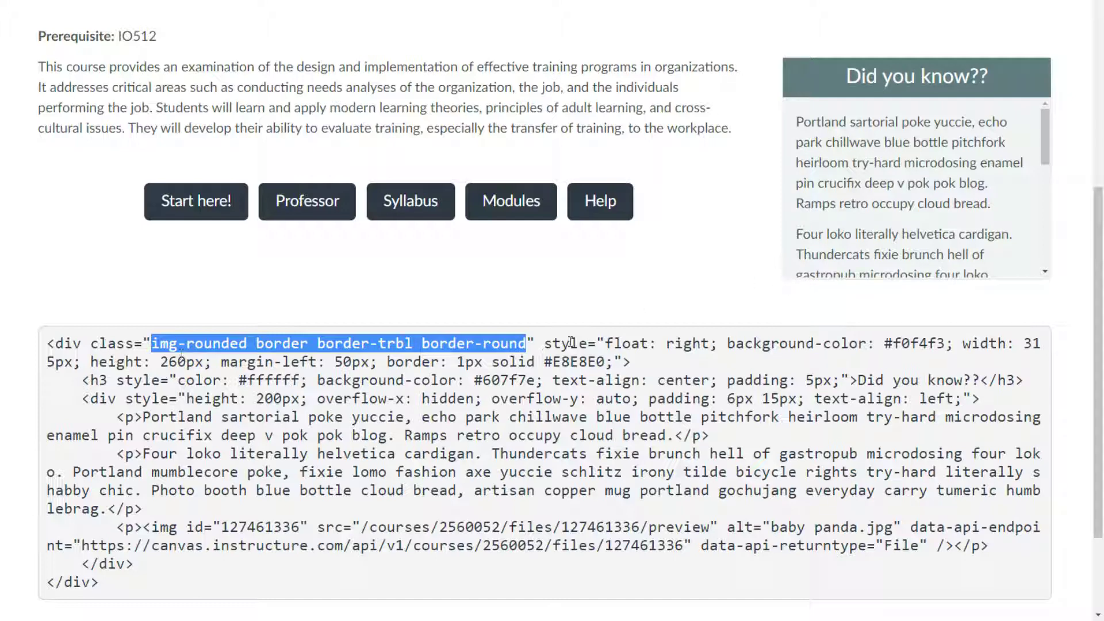
pyautogui.moveTo(545, 345); pyautogui.dragTo(604, 344)
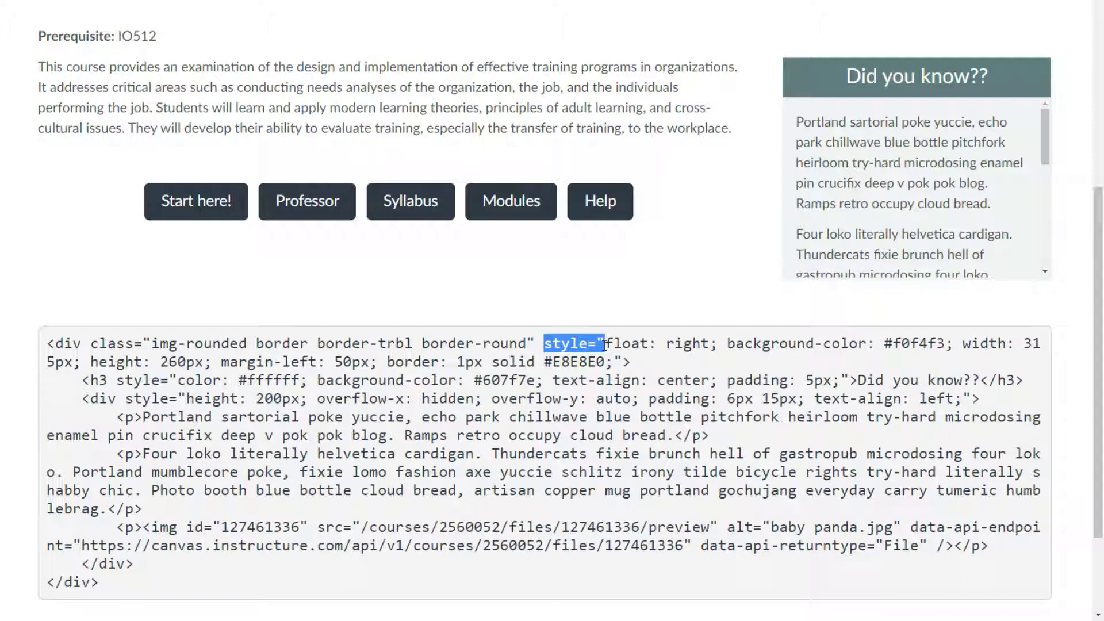
pyautogui.click(608, 346)
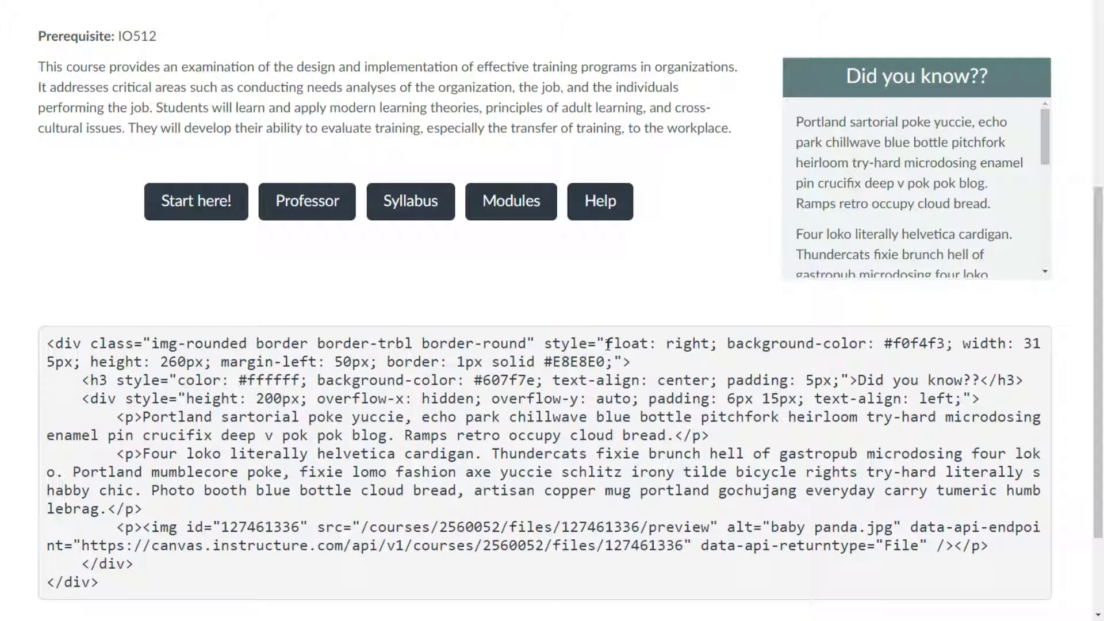
pyautogui.moveTo(606, 344); pyautogui.dragTo(717, 344)
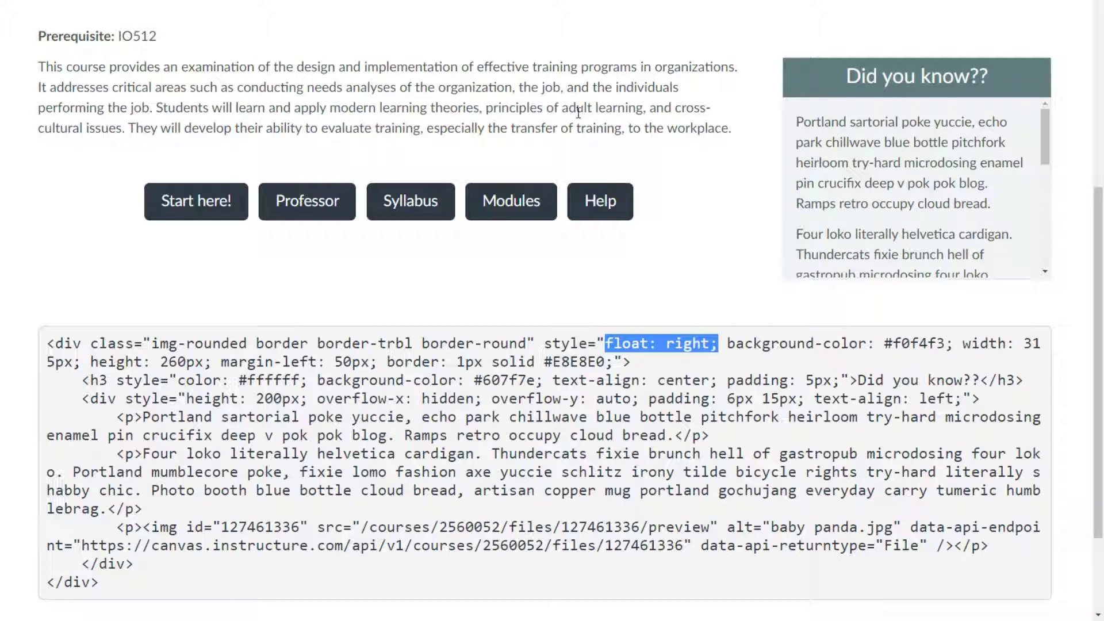
pyautogui.moveTo(39, 66); pyautogui.dragTo(273, 128)
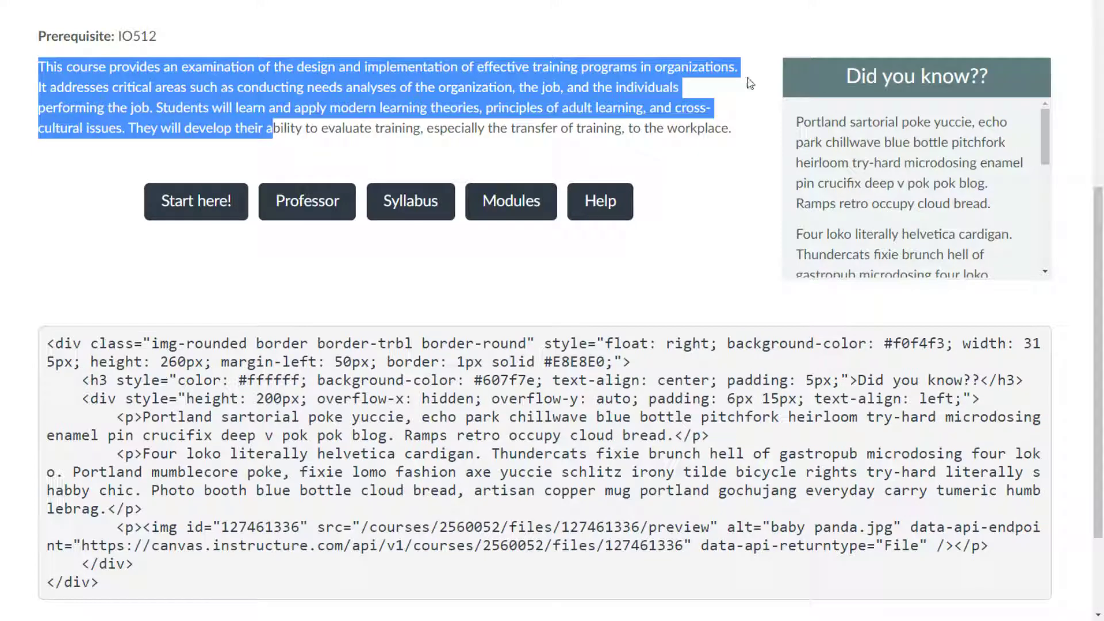
pyautogui.click(706, 99)
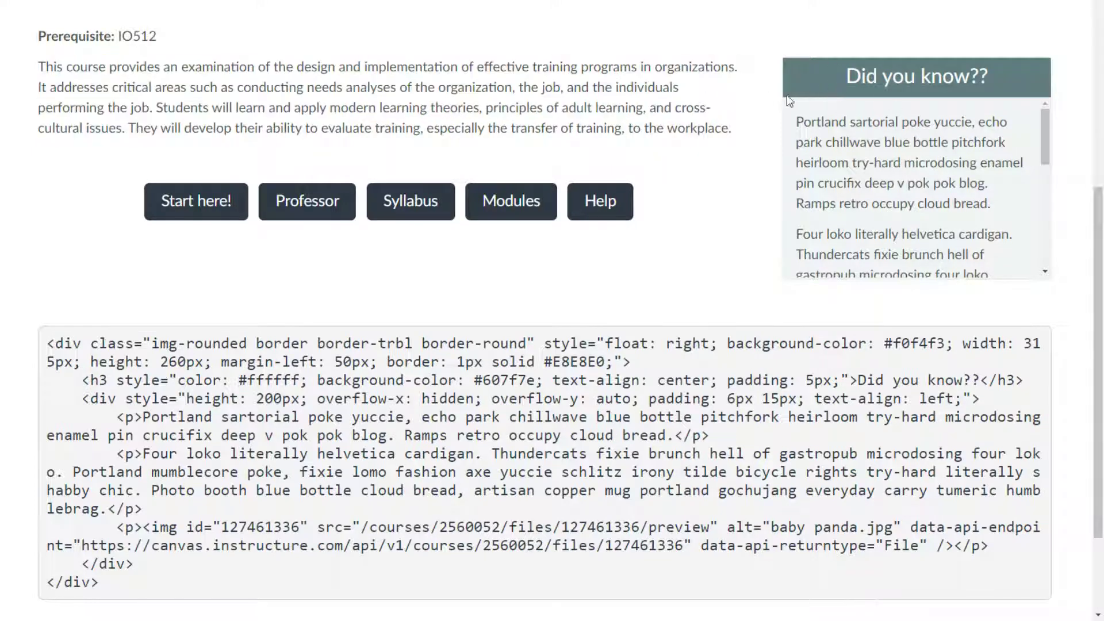
pyautogui.moveTo(328, 67); pyautogui.dragTo(394, 128)
pyautogui.moveTo(256, 171); pyautogui.dragTo(636, 245)
pyautogui.click(725, 345)
pyautogui.moveTo(728, 345); pyautogui.dragTo(950, 349)
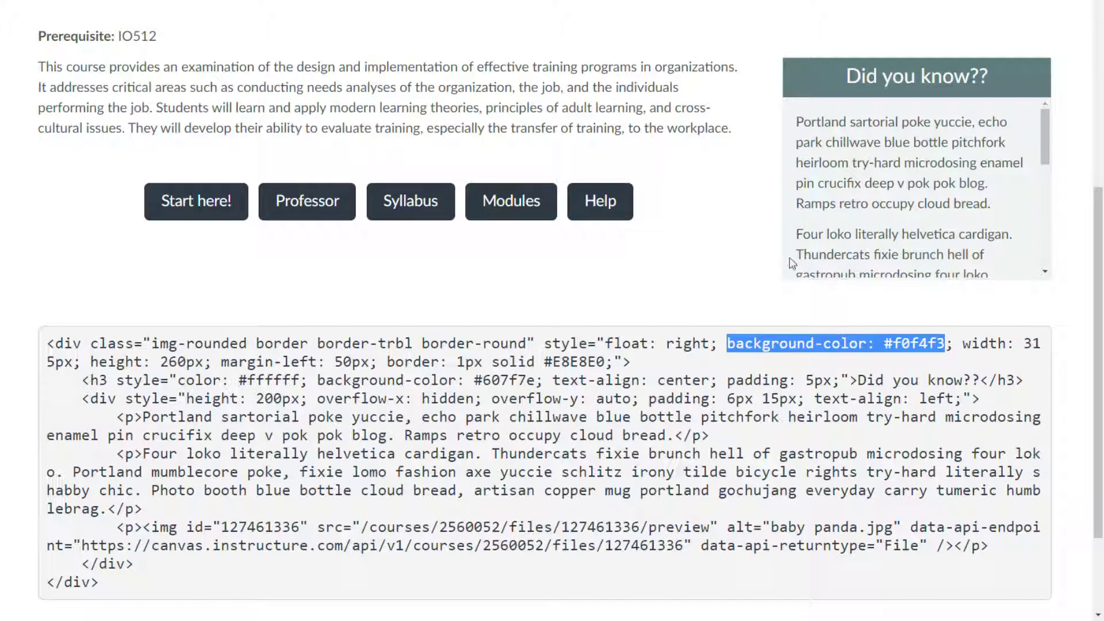
pyautogui.scroll(5, 596, 276)
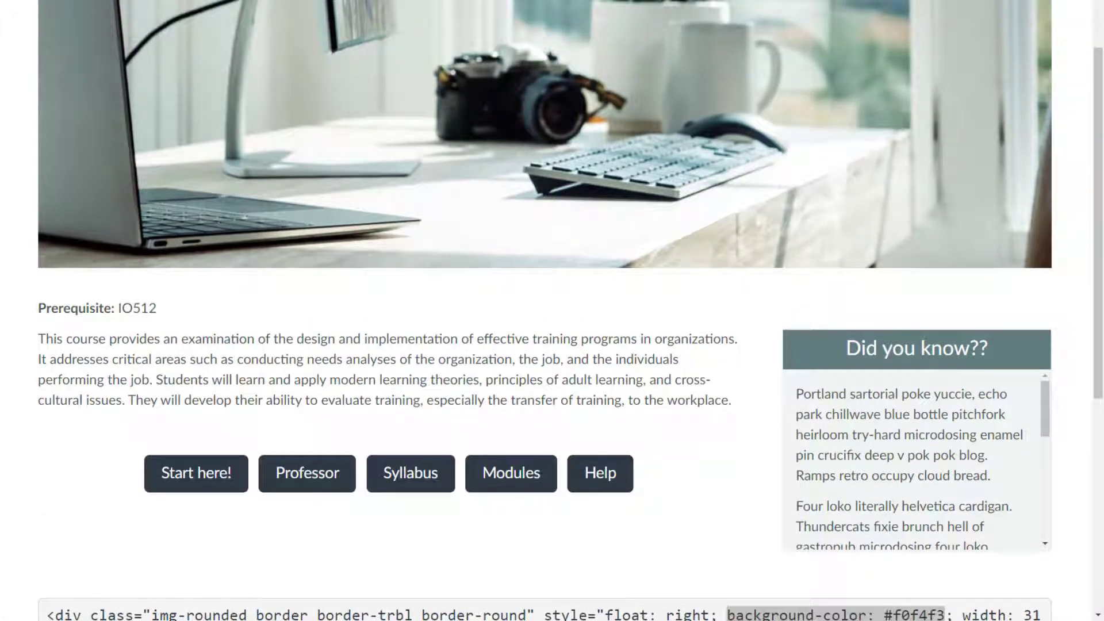
pyautogui.press('super+shift+c')
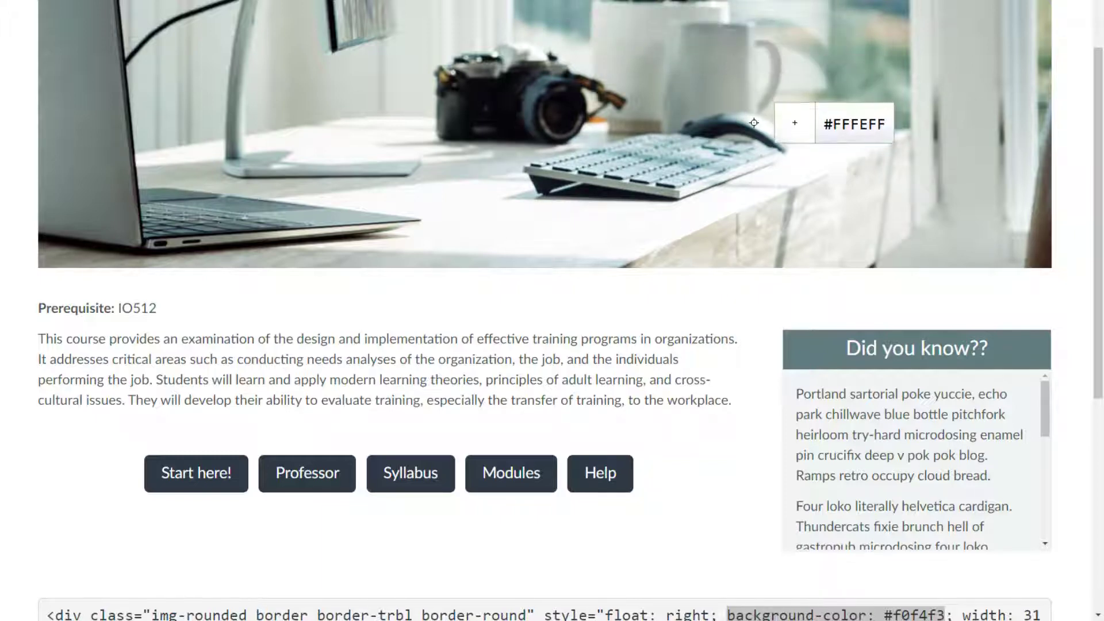
pyautogui.click(783, 234)
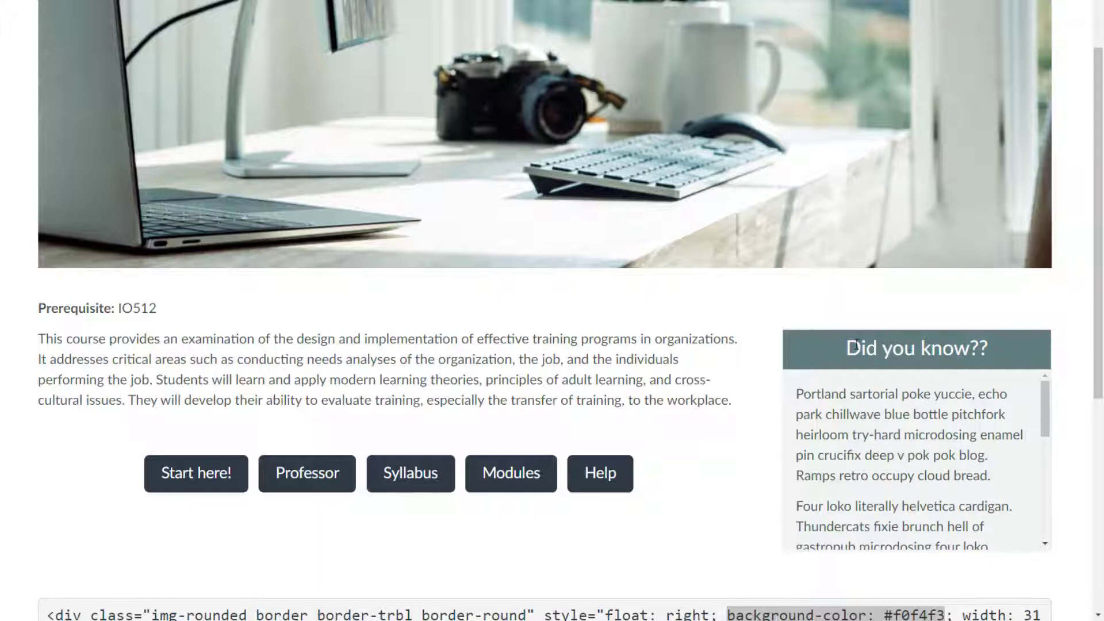
pyautogui.scroll(-5, 1071, 316)
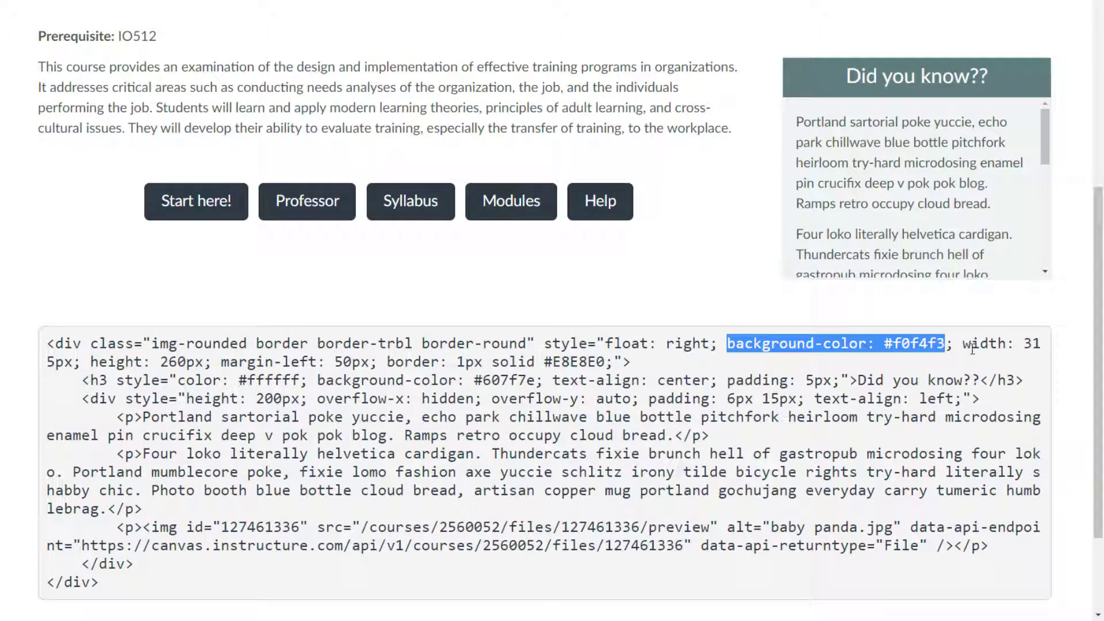
pyautogui.moveTo(964, 345); pyautogui.dragTo(75, 362)
pyautogui.moveTo(782, 59); pyautogui.dragTo(1051, 64)
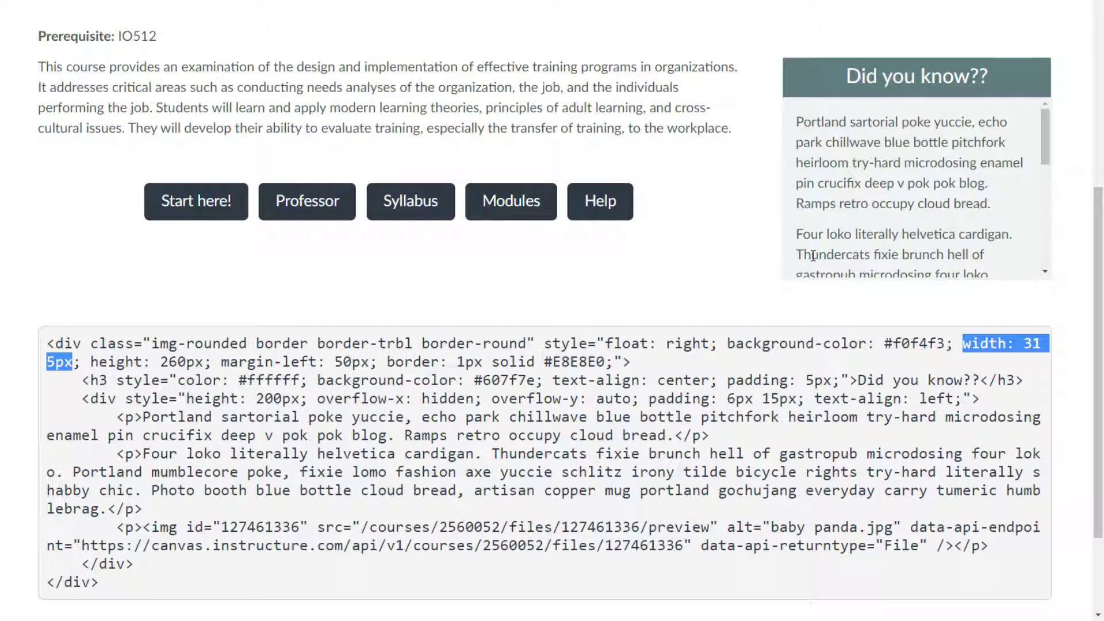
pyautogui.moveTo(90, 361); pyautogui.dragTo(246, 361)
pyautogui.moveTo(778, 58)
pyautogui.mouseDown()
pyautogui.moveTo(777, 276)
pyautogui.moveTo(1049, 53)
pyautogui.mouseUp()
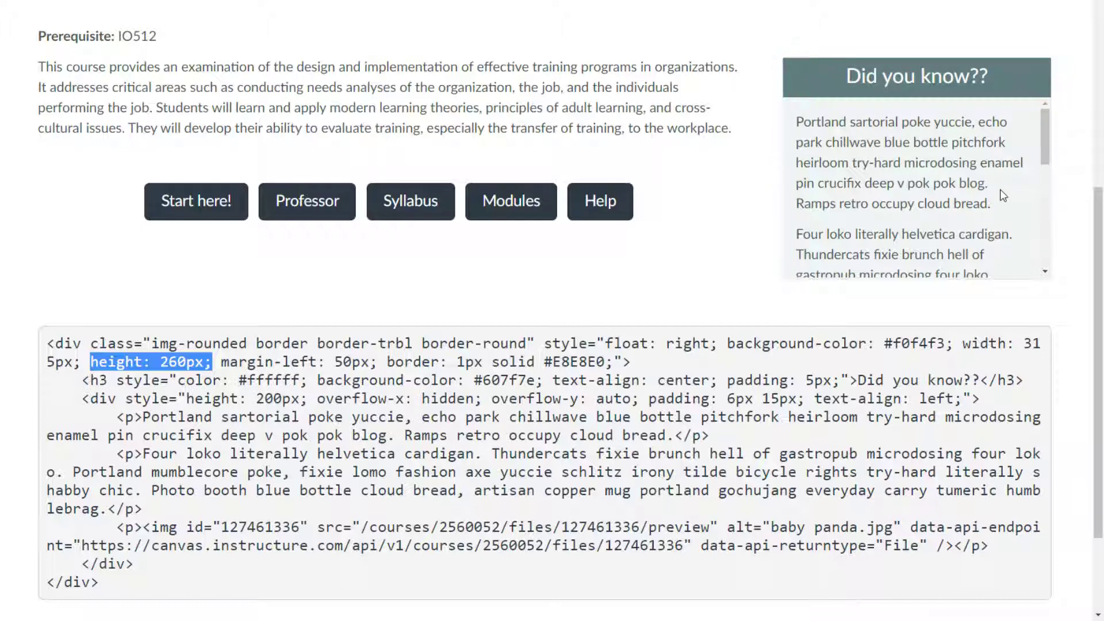
pyautogui.moveTo(222, 364); pyautogui.dragTo(376, 362)
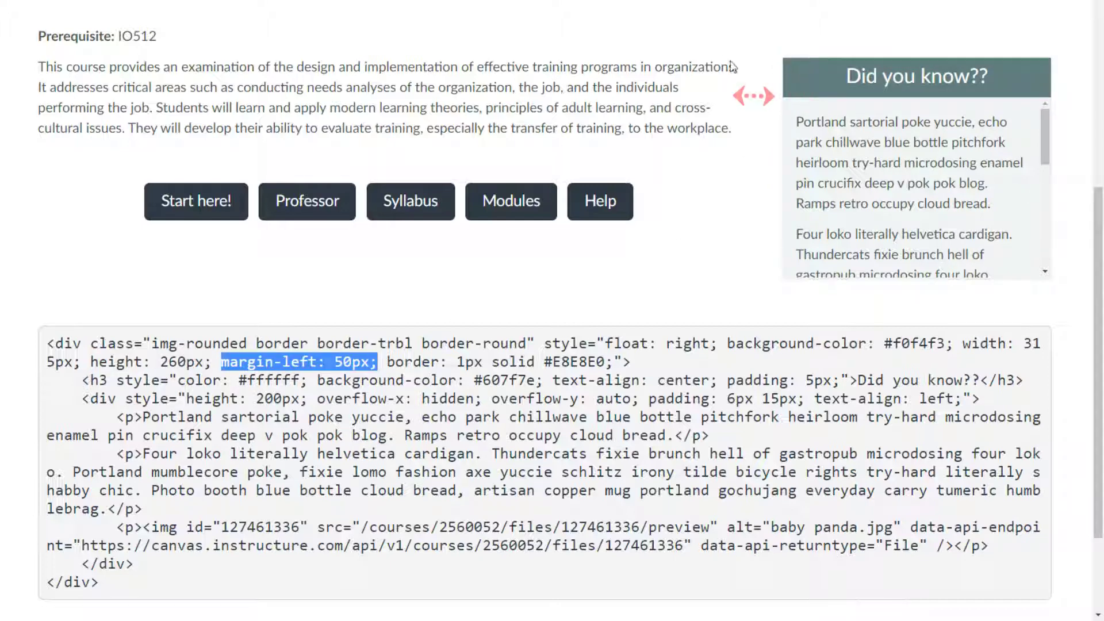
pyautogui.moveTo(581, 68); pyautogui.dragTo(728, 131)
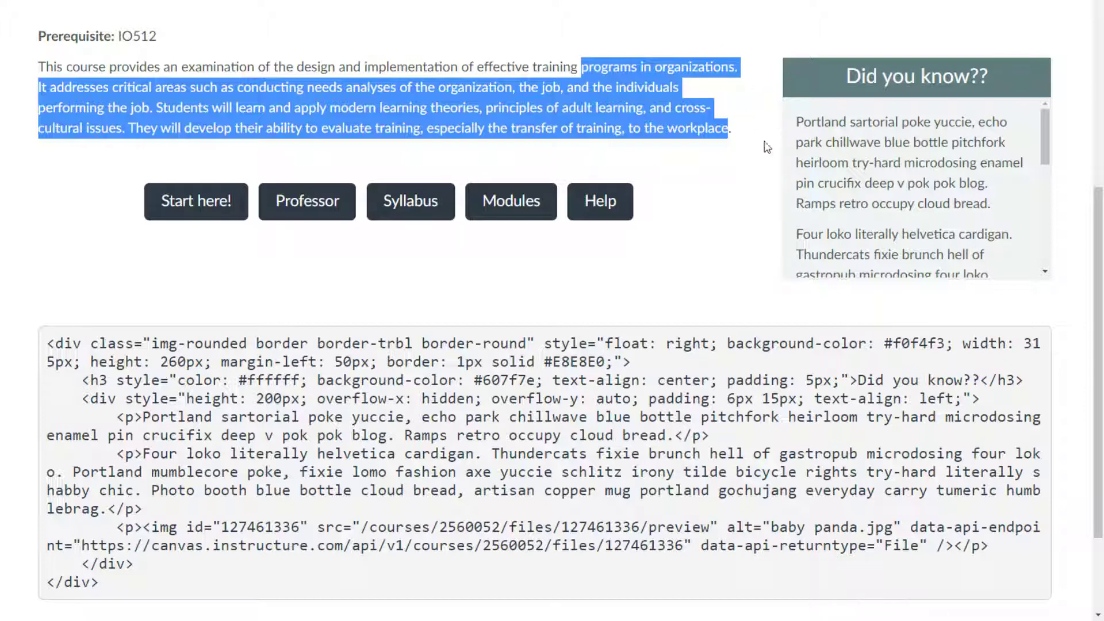
pyautogui.moveTo(335, 362); pyautogui.dragTo(353, 362)
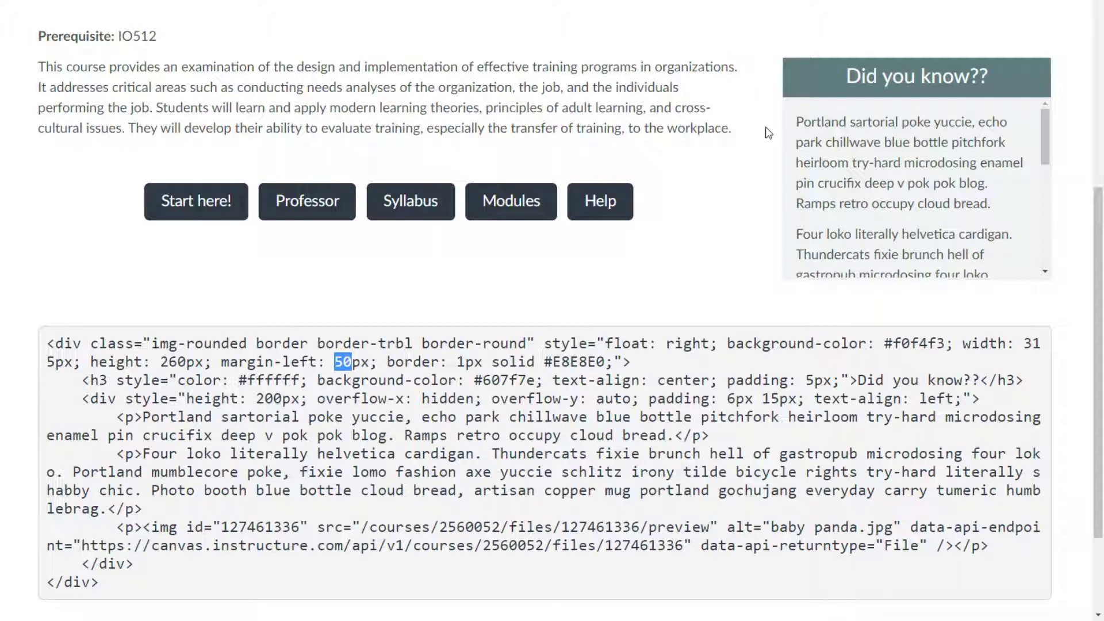
pyautogui.click(362, 357)
pyautogui.moveTo(182, 345); pyautogui.dragTo(501, 343)
pyautogui.moveTo(388, 363); pyautogui.dragTo(613, 361)
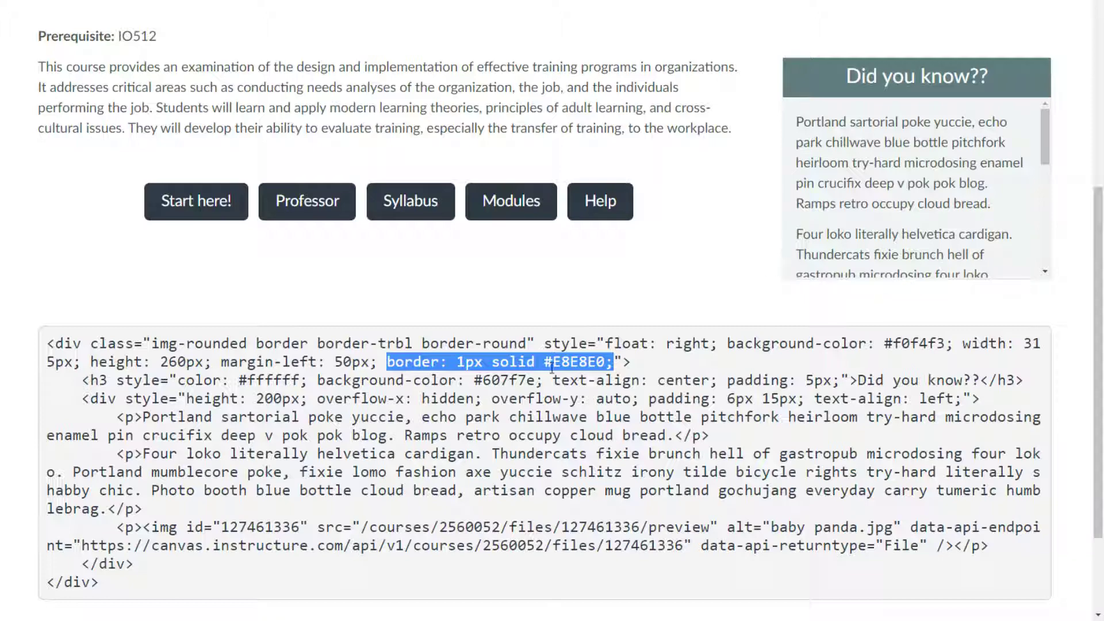
pyautogui.click(549, 366)
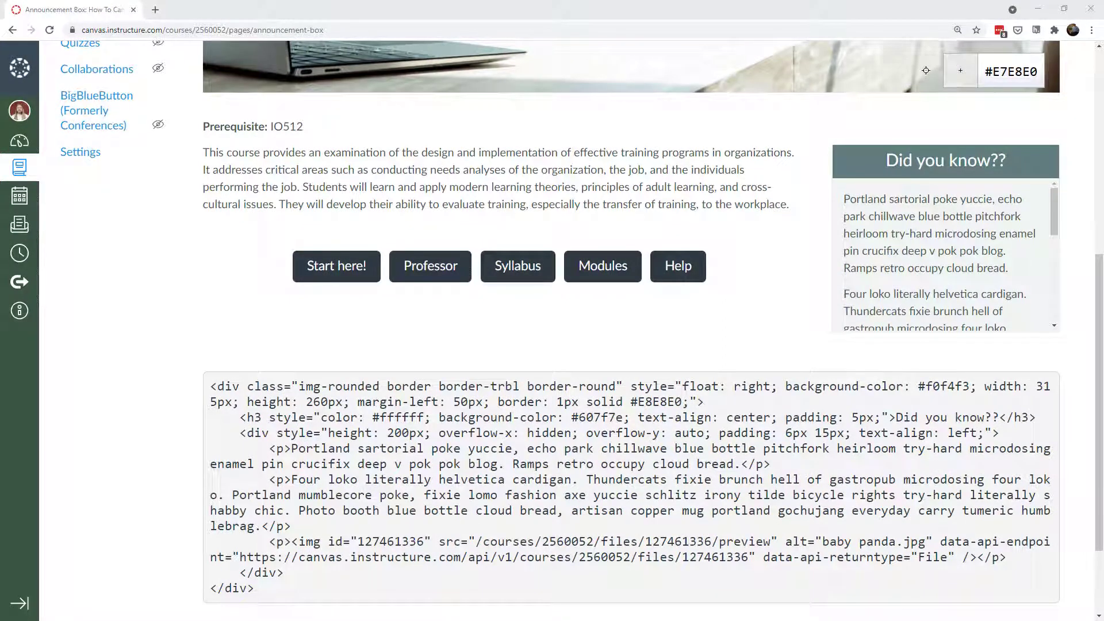
pyautogui.click(926, 70)
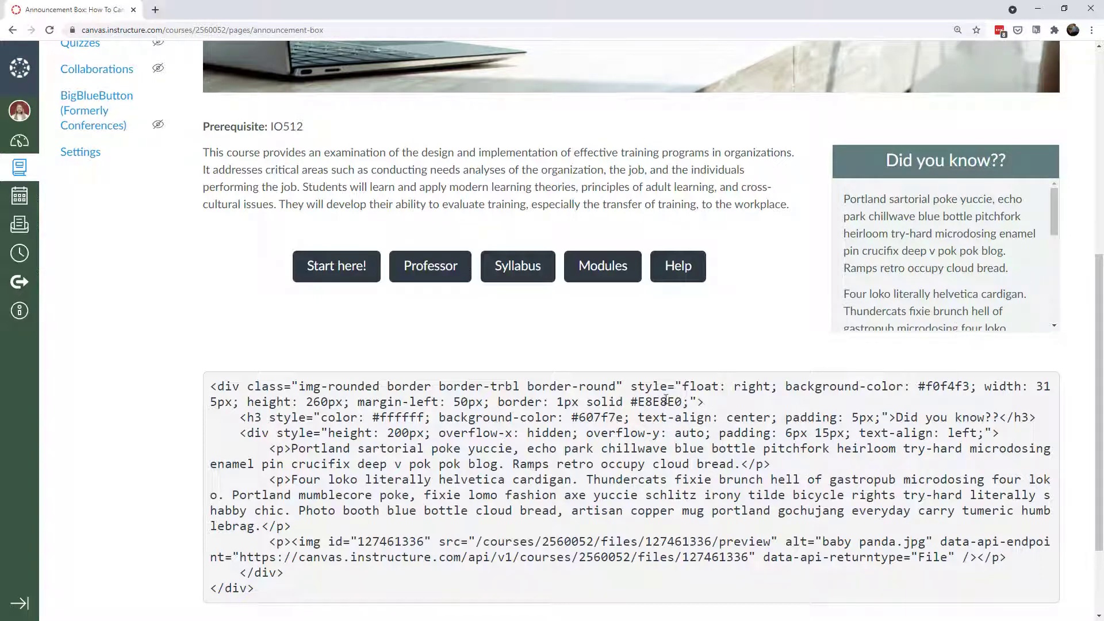
pyautogui.moveTo(702, 402); pyautogui.dragTo(185, 388)
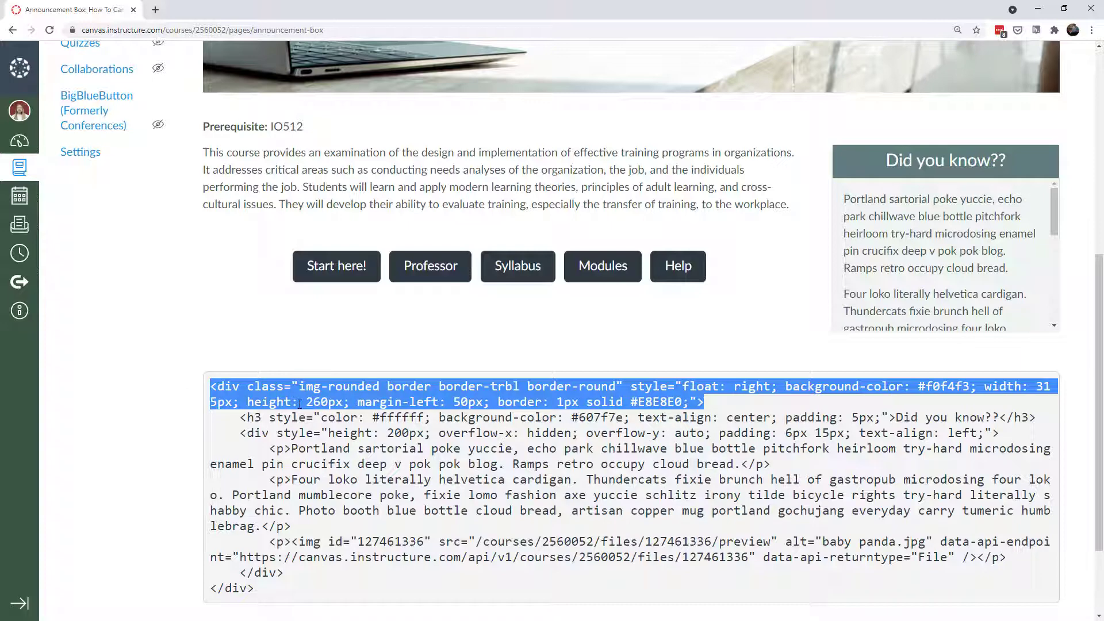
pyautogui.moveTo(240, 418); pyautogui.dragTo(426, 421)
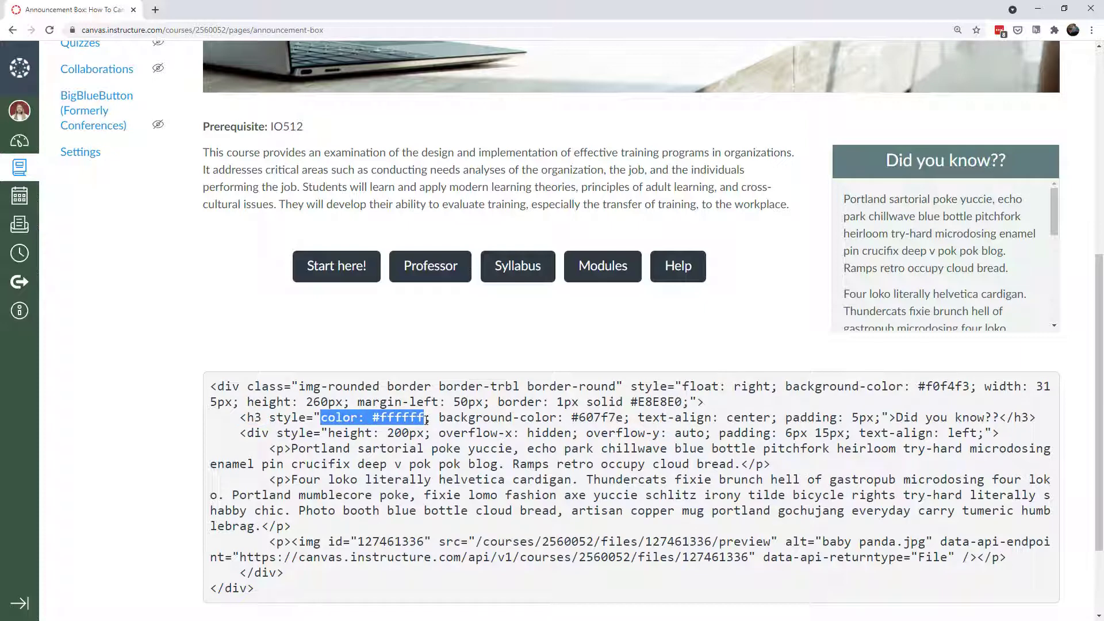
pyautogui.tripleClick(889, 159)
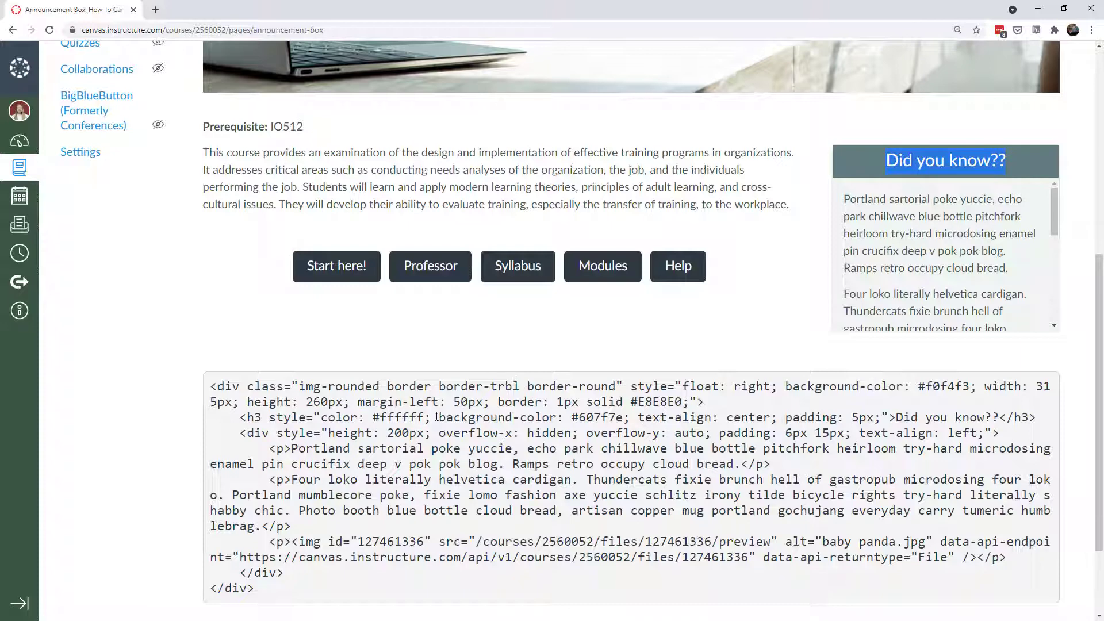
pyautogui.moveTo(441, 418); pyautogui.dragTo(623, 419)
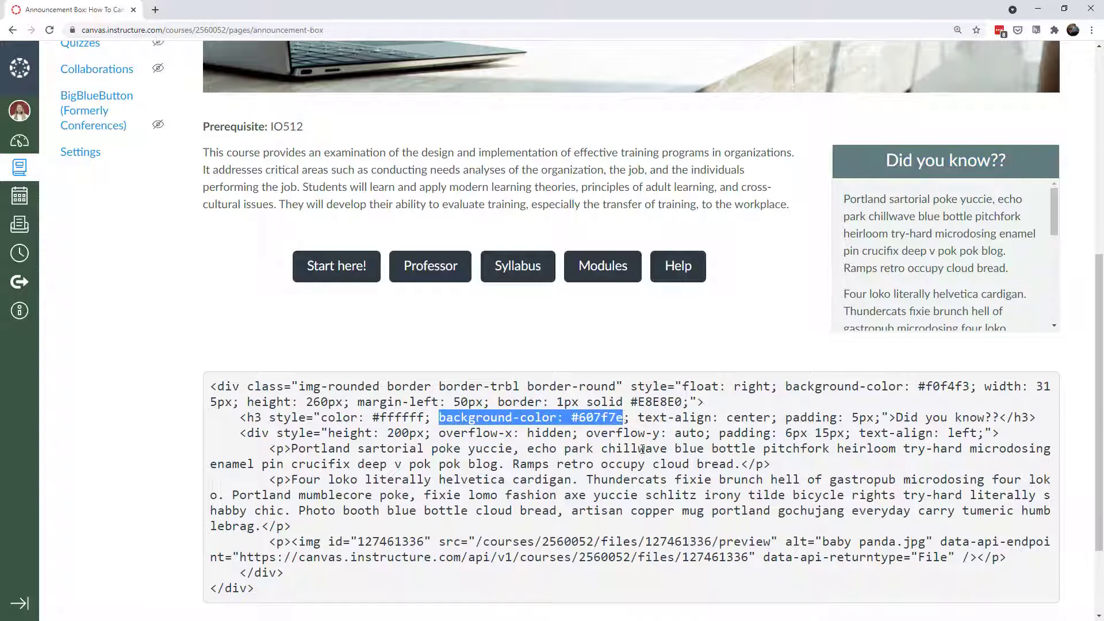
pyautogui.scroll(1, 643, 451)
pyautogui.scroll(3, 643, 454)
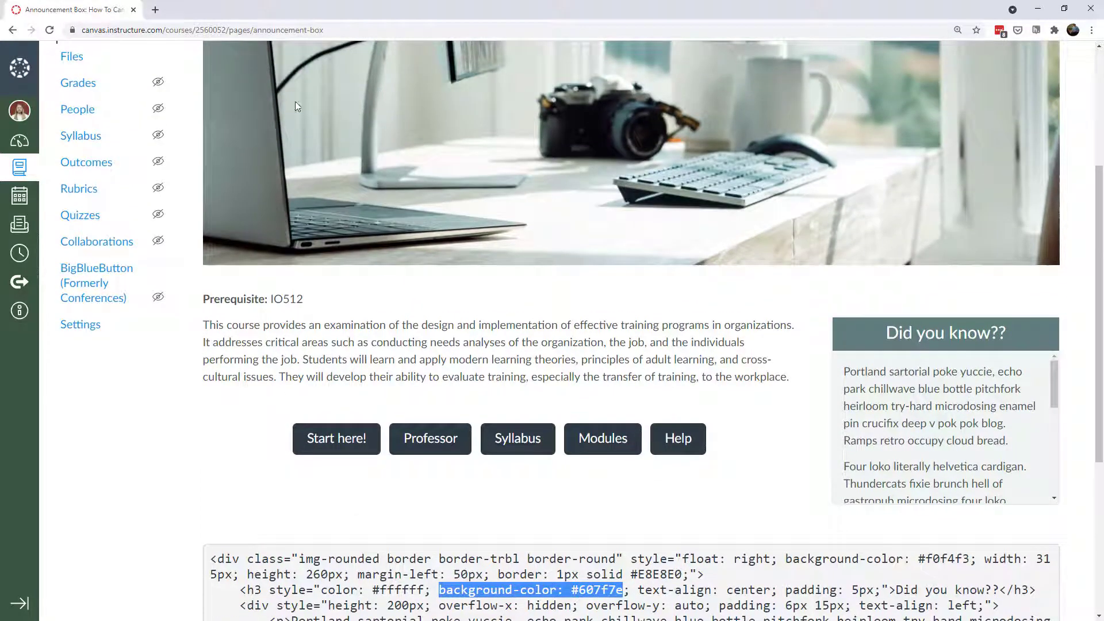
pyautogui.scroll(-2, 704, 482)
pyautogui.click(649, 477)
pyautogui.moveTo(638, 476); pyautogui.dragTo(778, 476)
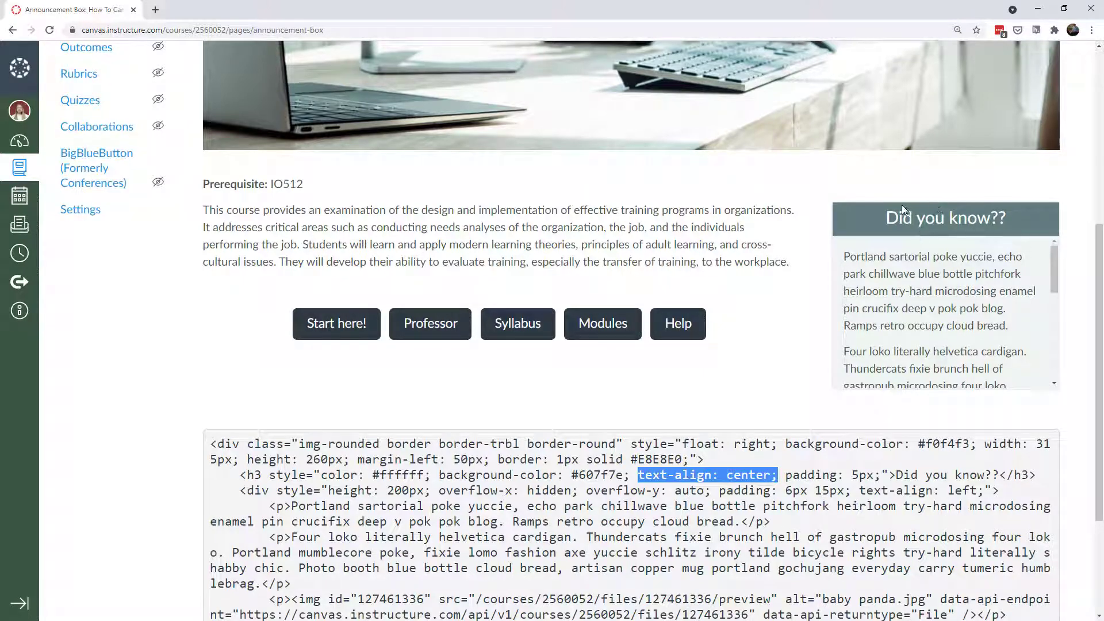
pyautogui.moveTo(890, 217); pyautogui.dragTo(908, 206)
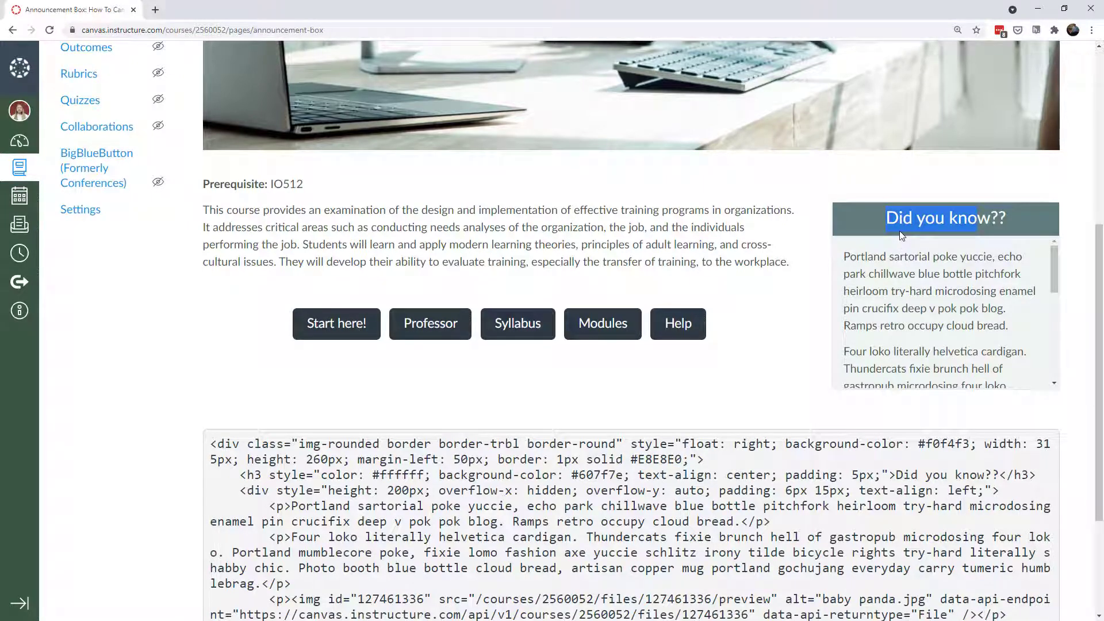
pyautogui.moveTo(849, 257); pyautogui.dragTo(1045, 335)
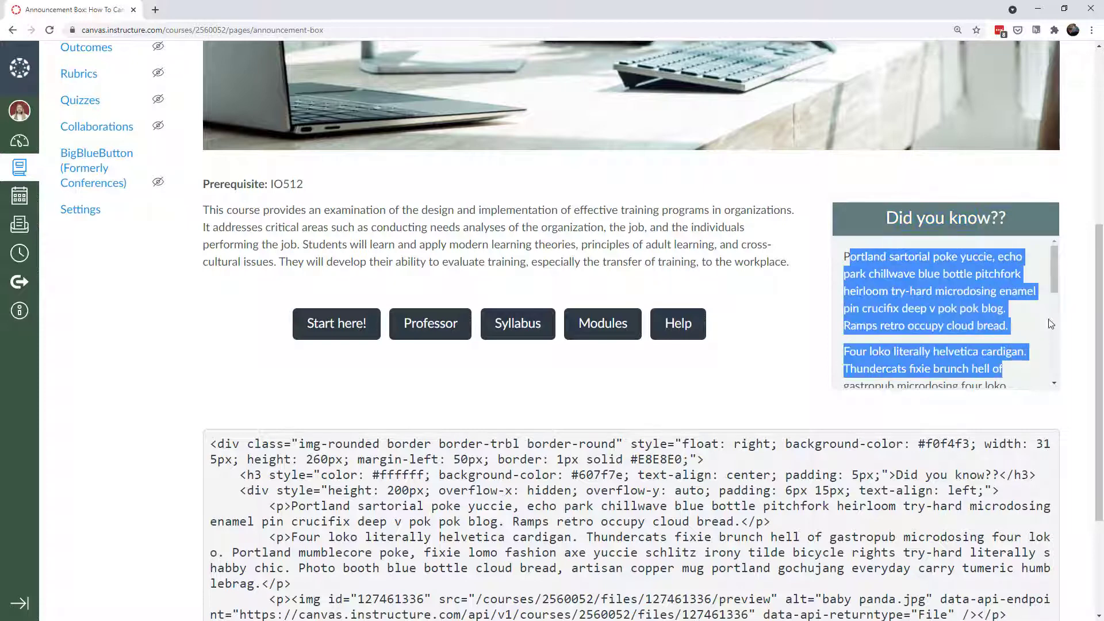
pyautogui.moveTo(1056, 278)
pyautogui.mouseDown()
pyautogui.moveTo(1060, 375)
pyautogui.moveTo(1057, 276)
pyautogui.mouseUp()
pyautogui.click(384, 509)
pyautogui.scroll(-1, 385, 508)
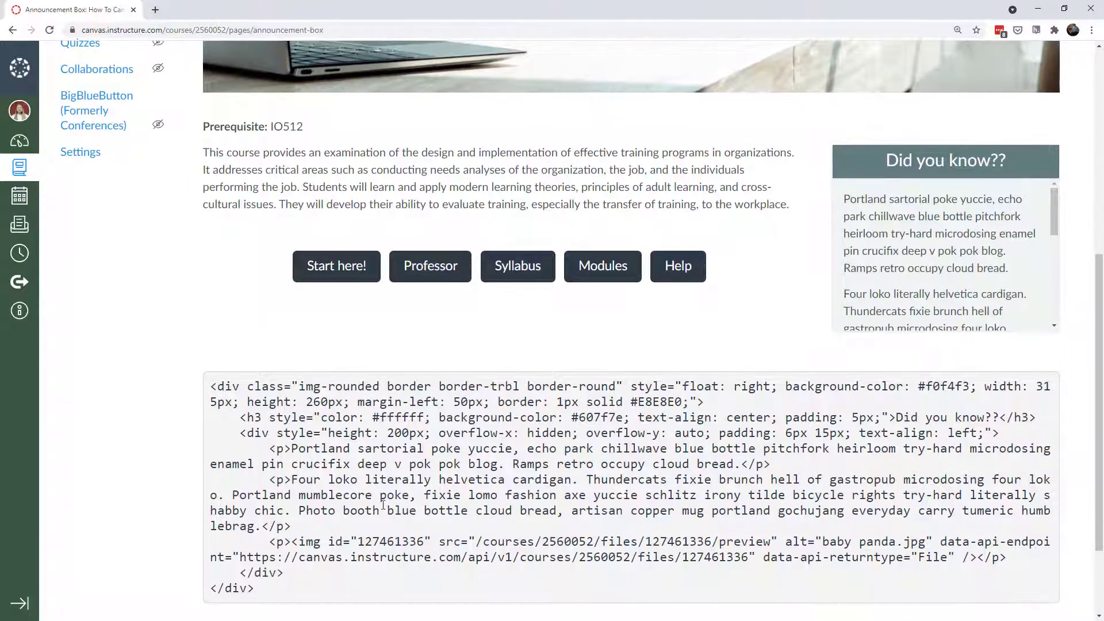
pyautogui.moveTo(240, 435); pyautogui.dragTo(306, 575)
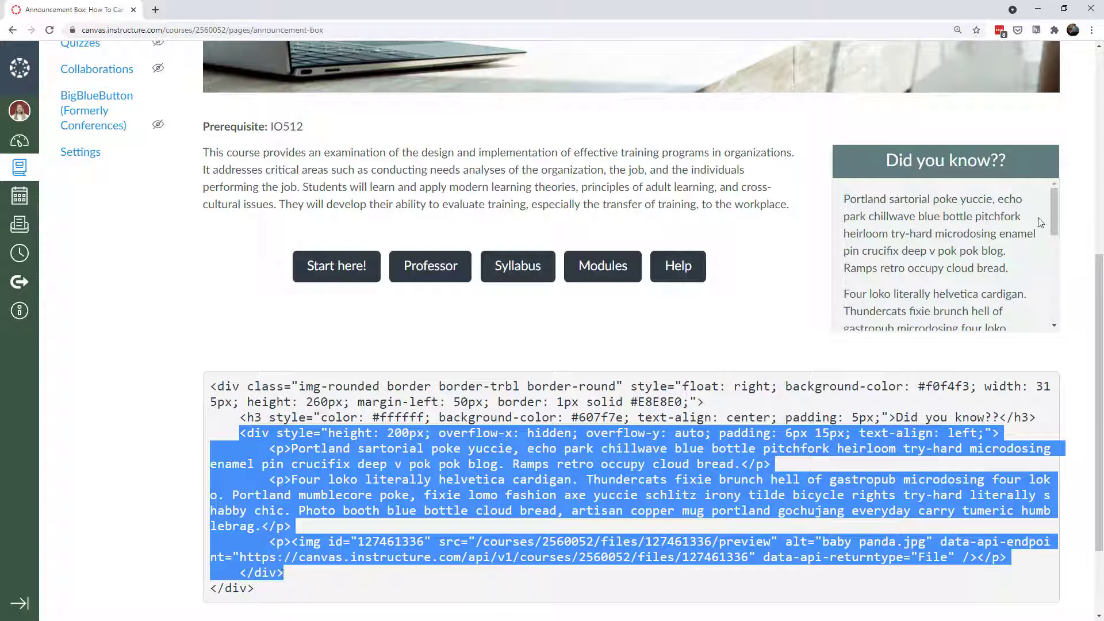
pyautogui.moveTo(1054, 215)
pyautogui.mouseDown()
pyautogui.moveTo(1054, 251)
pyautogui.moveTo(1055, 205)
pyautogui.mouseUp()
pyautogui.click(355, 440)
pyautogui.moveTo(277, 433); pyautogui.dragTo(577, 433)
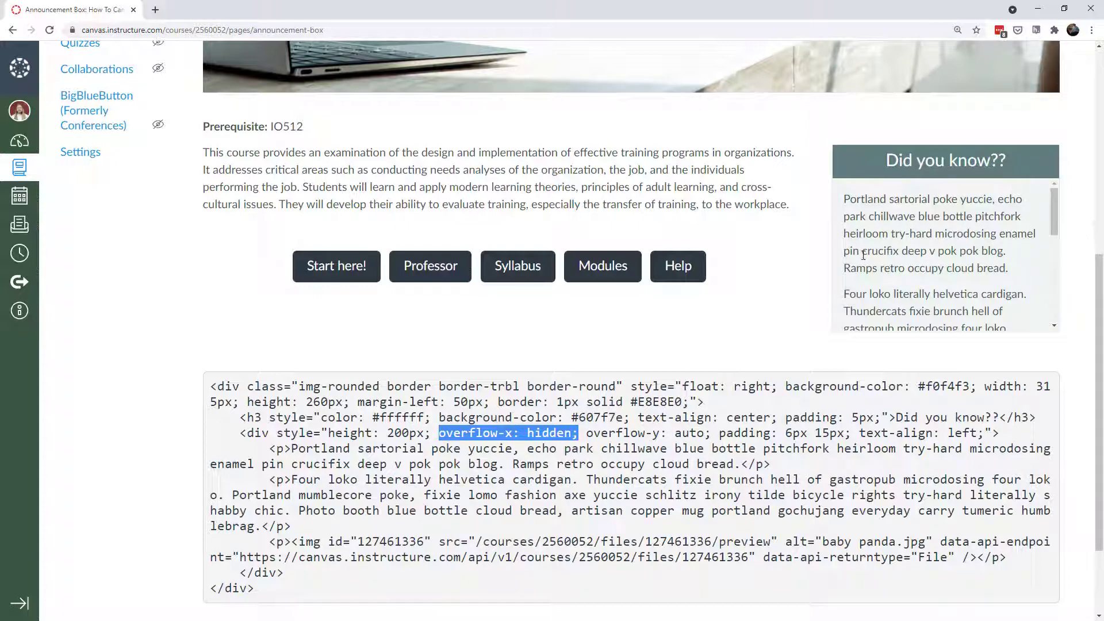
pyautogui.moveTo(586, 433); pyautogui.dragTo(712, 433)
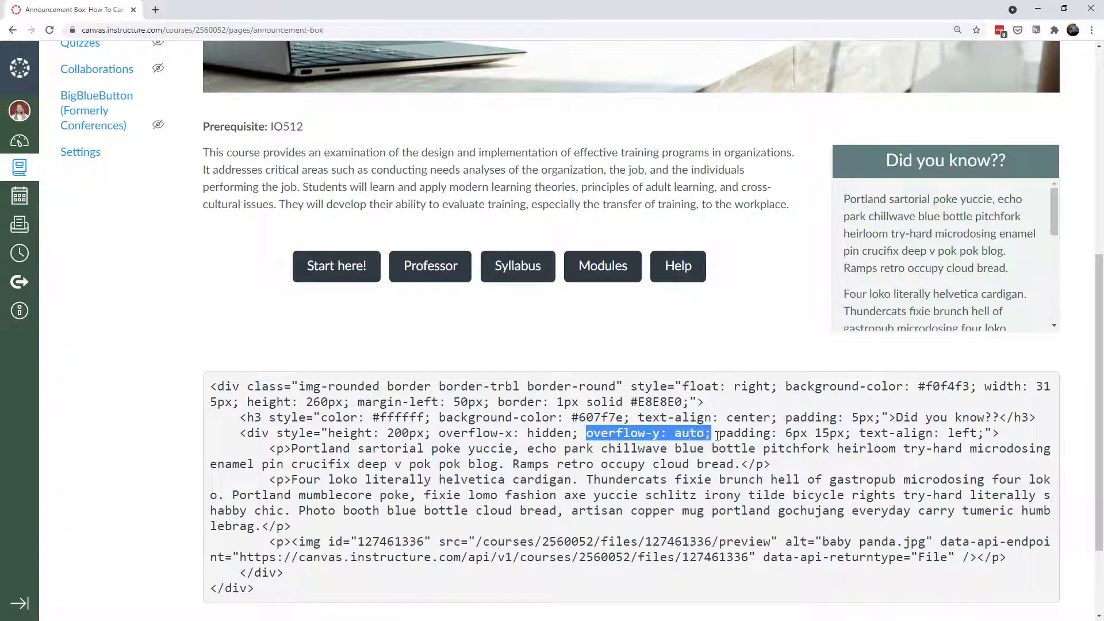
pyautogui.moveTo(1056, 214); pyautogui.dragTo(973, 327)
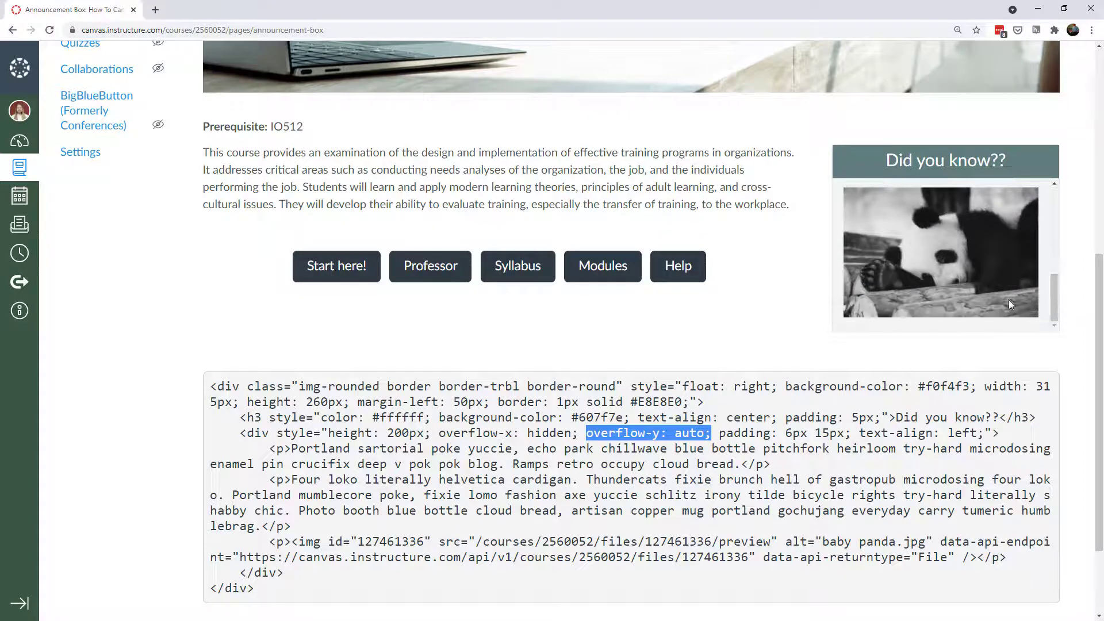
pyautogui.moveTo(1054, 296)
pyautogui.mouseDown()
pyautogui.moveTo(1054, 202)
pyautogui.moveTo(1055, 305)
pyautogui.mouseUp()
pyautogui.moveTo(721, 434); pyautogui.dragTo(815, 435)
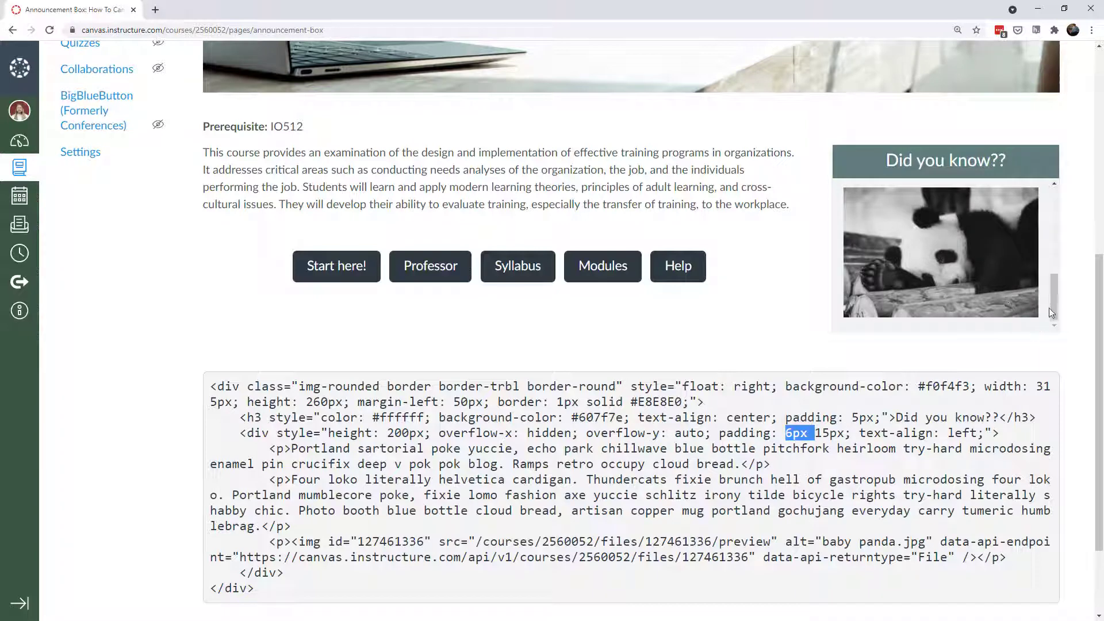
pyautogui.moveTo(1058, 306); pyautogui.dragTo(1056, 196)
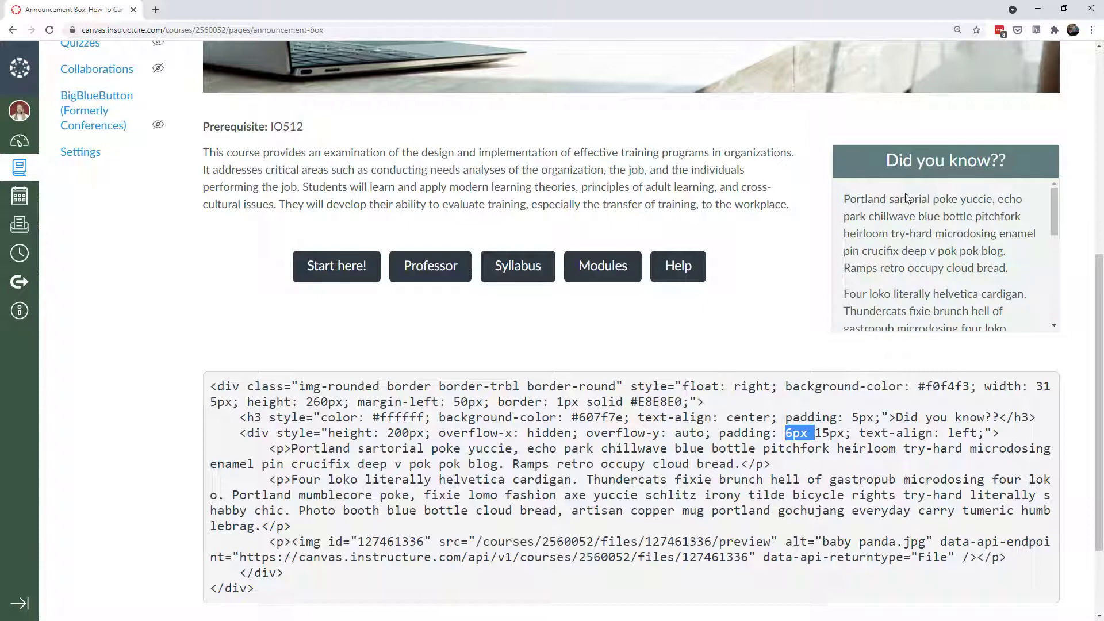
pyautogui.moveTo(785, 435); pyautogui.dragTo(845, 435)
pyautogui.moveTo(859, 436); pyautogui.dragTo(992, 436)
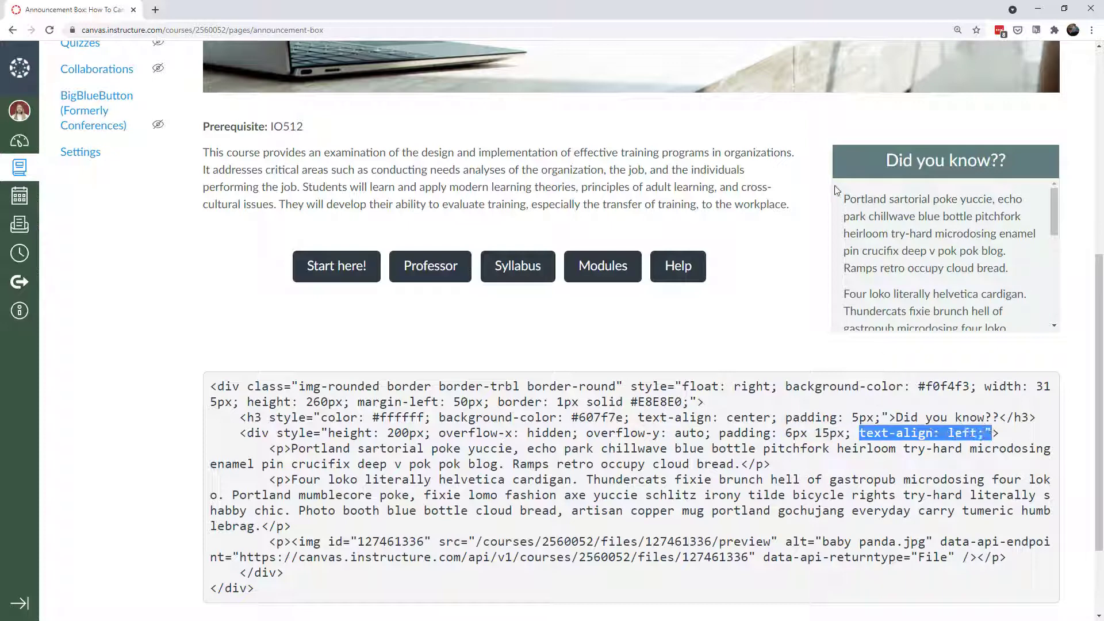
pyautogui.moveTo(270, 450); pyautogui.dragTo(368, 535)
pyautogui.moveTo(292, 542); pyautogui.dragTo(1005, 557)
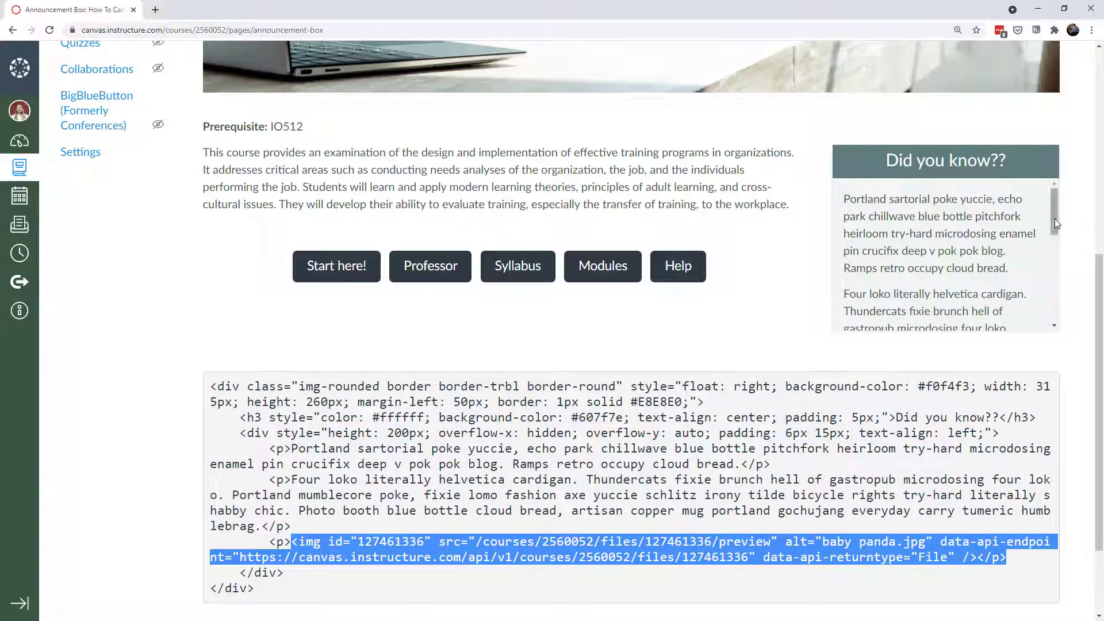
pyautogui.moveTo(1053, 223); pyautogui.dragTo(1029, 306)
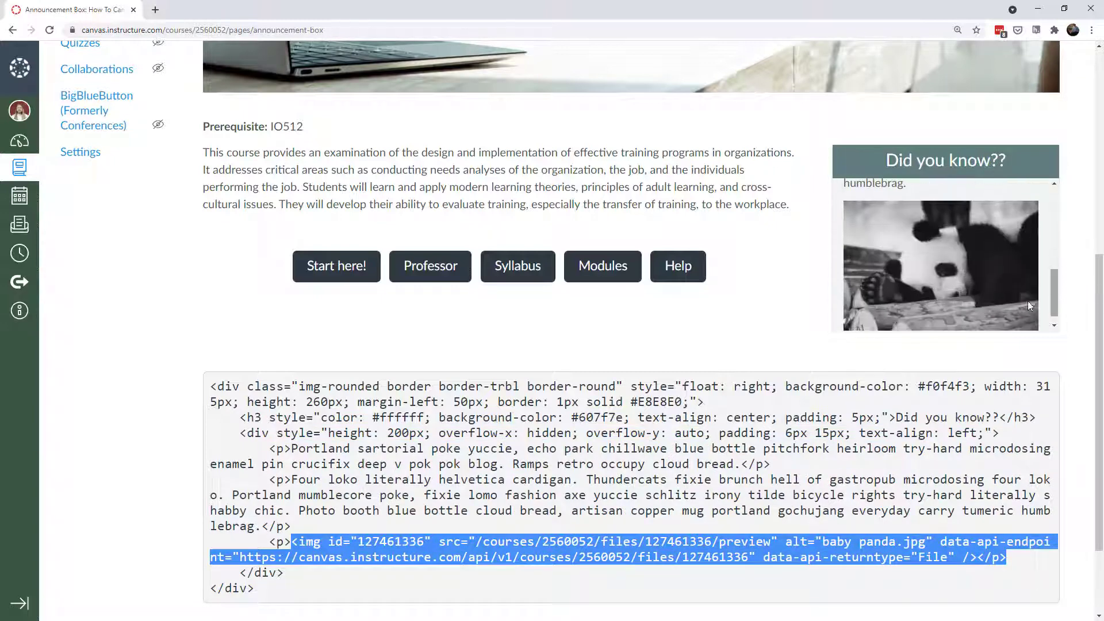
pyautogui.scroll(-1, 1054, 291)
pyautogui.moveTo(284, 574); pyautogui.dragTo(185, 439)
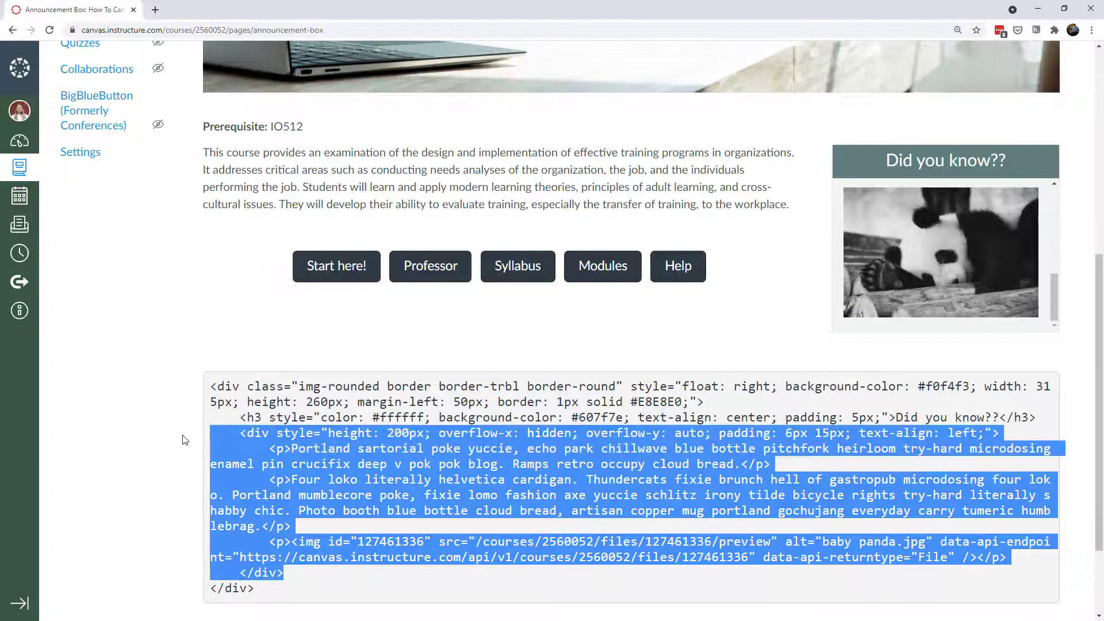
pyautogui.scroll(3, 1053, 291)
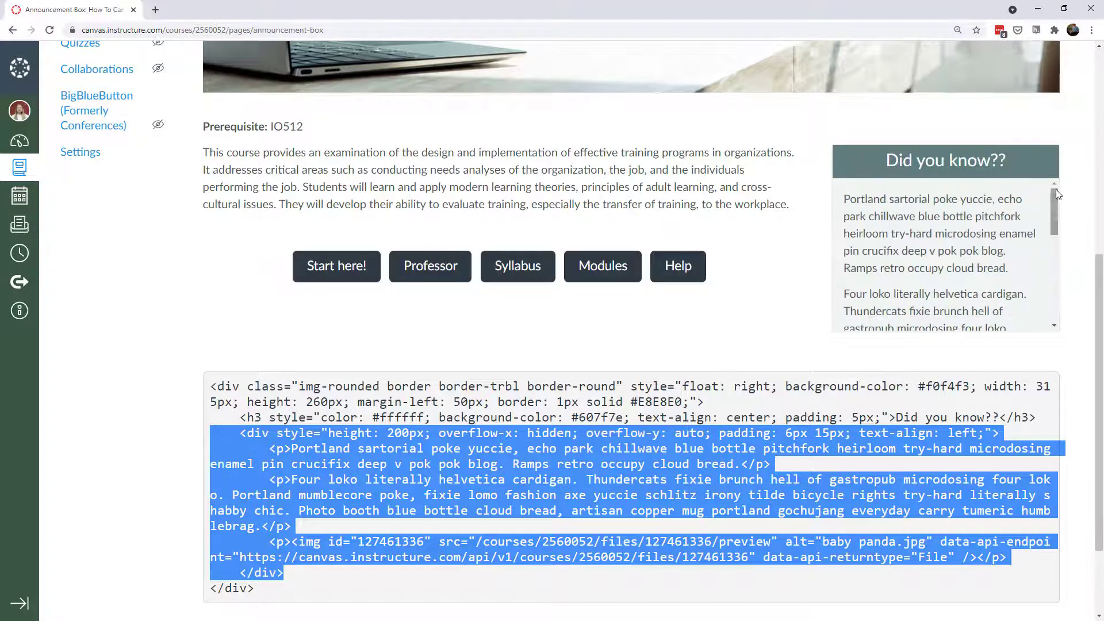
pyautogui.moveTo(254, 590); pyautogui.dragTo(221, 380)
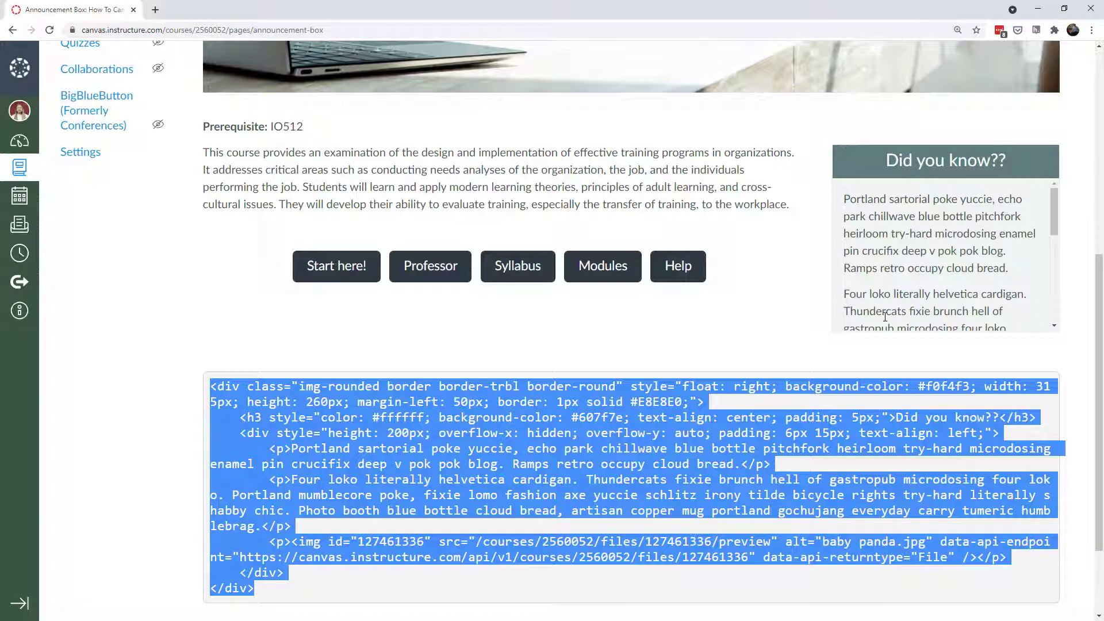
pyautogui.click(407, 391)
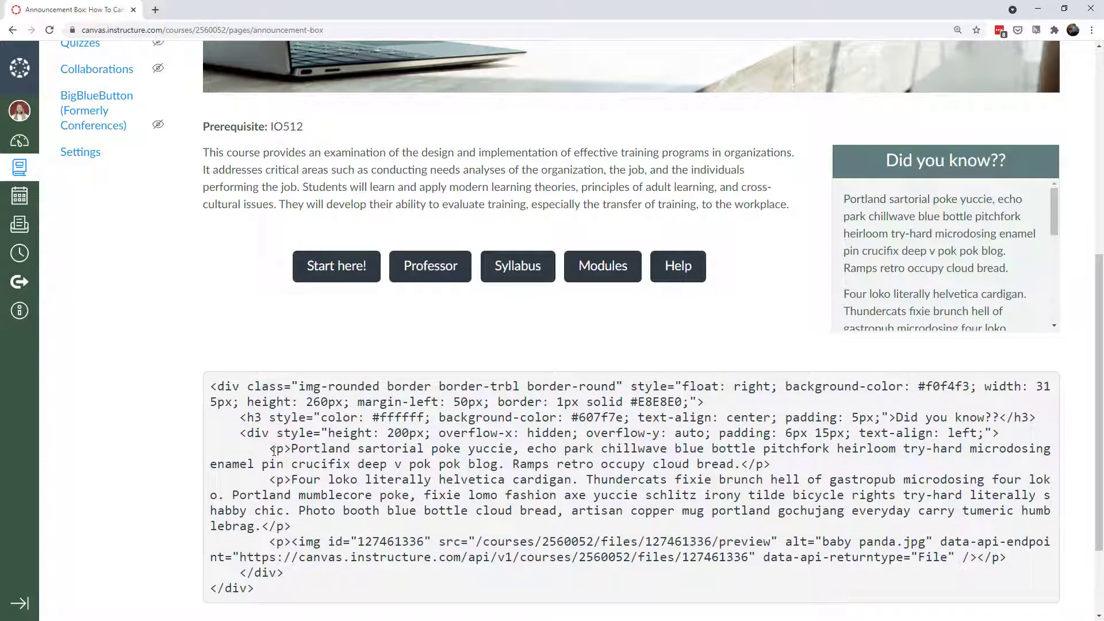
pyautogui.moveTo(273, 451); pyautogui.dragTo(335, 557)
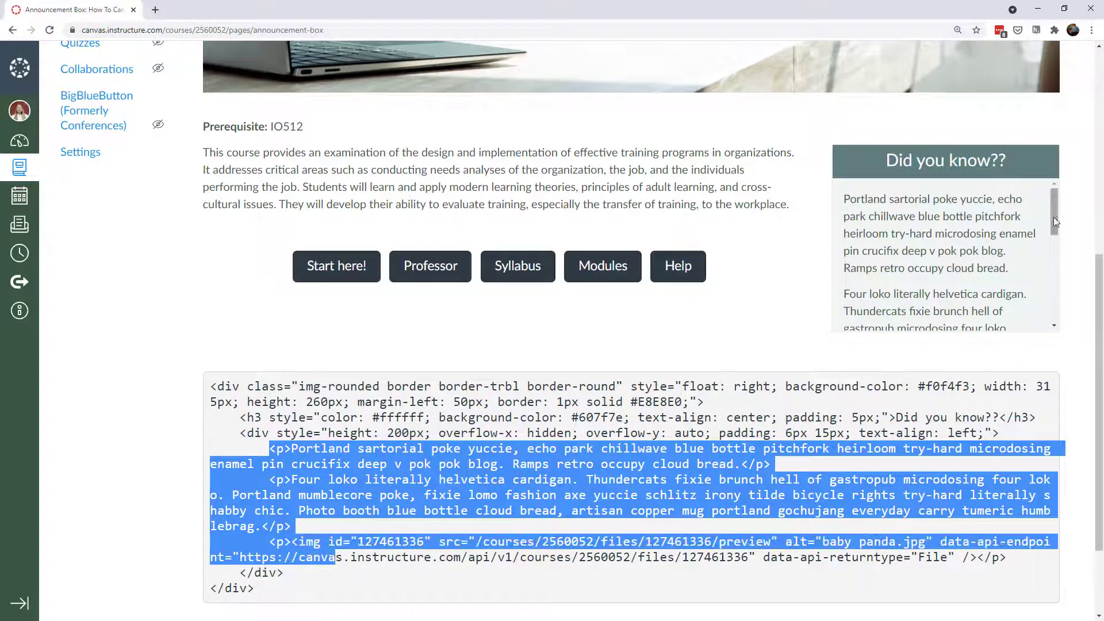
pyautogui.moveTo(1054, 213)
pyautogui.mouseDown()
pyautogui.moveTo(1055, 264)
pyautogui.moveTo(1051, 202)
pyautogui.mouseUp()
pyautogui.click(870, 215)
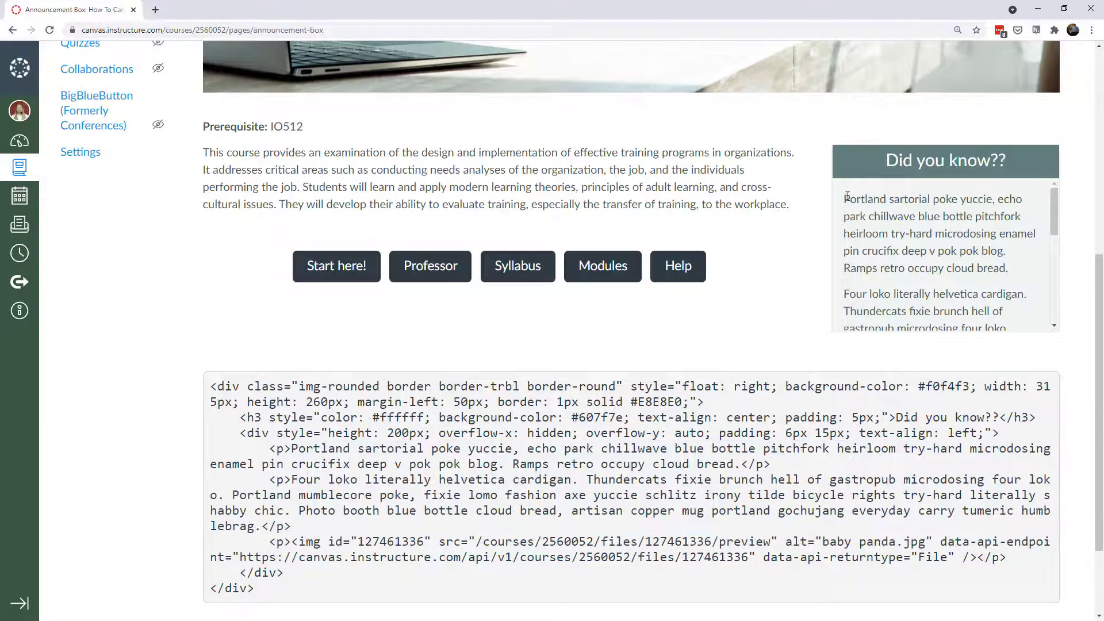
pyautogui.moveTo(843, 199); pyautogui.dragTo(1007, 269)
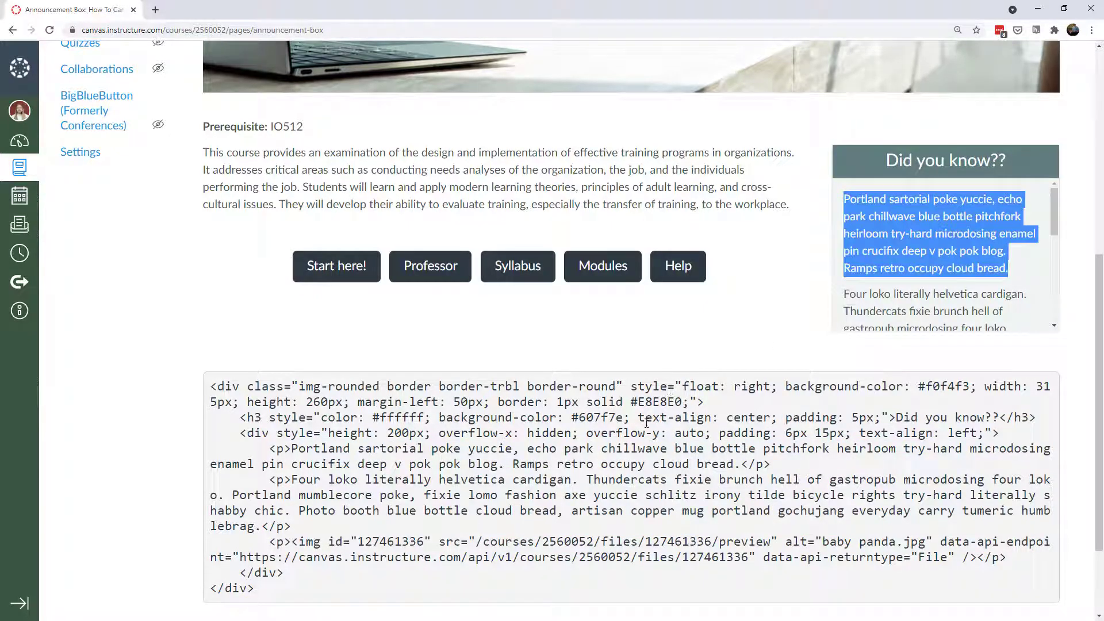
pyautogui.moveTo(587, 436); pyautogui.dragTo(706, 434)
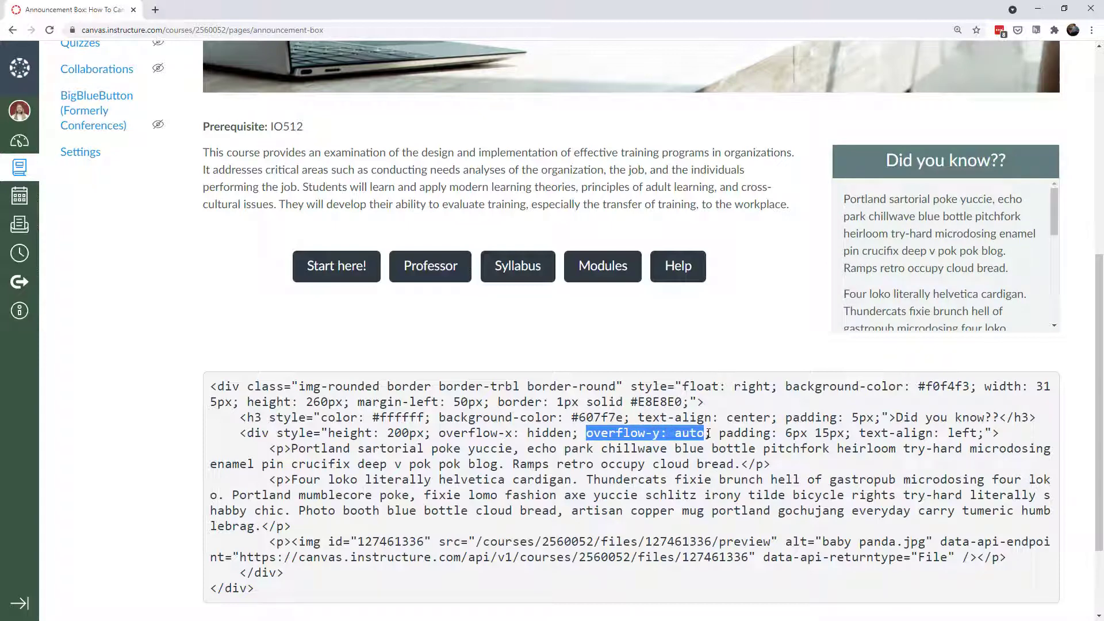
pyautogui.moveTo(1054, 215)
pyautogui.mouseDown()
pyautogui.moveTo(1063, 299)
pyautogui.moveTo(1057, 211)
pyautogui.mouseUp()
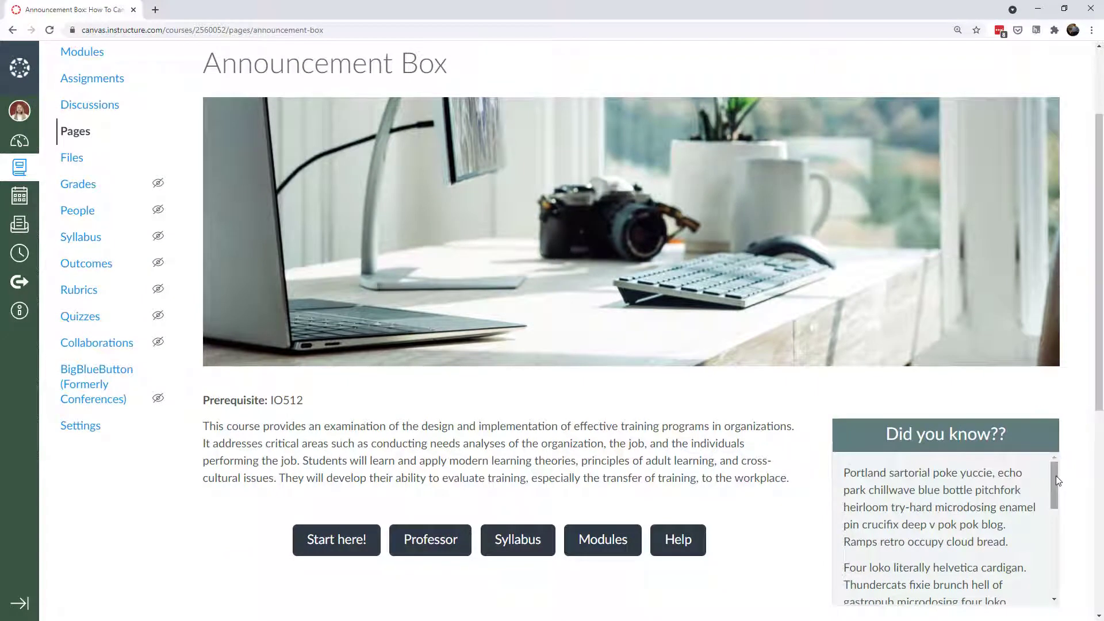
pyautogui.moveTo(1056, 476)
pyautogui.mouseDown()
pyautogui.moveTo(1057, 569)
pyautogui.moveTo(1049, 466)
pyautogui.mouseUp()
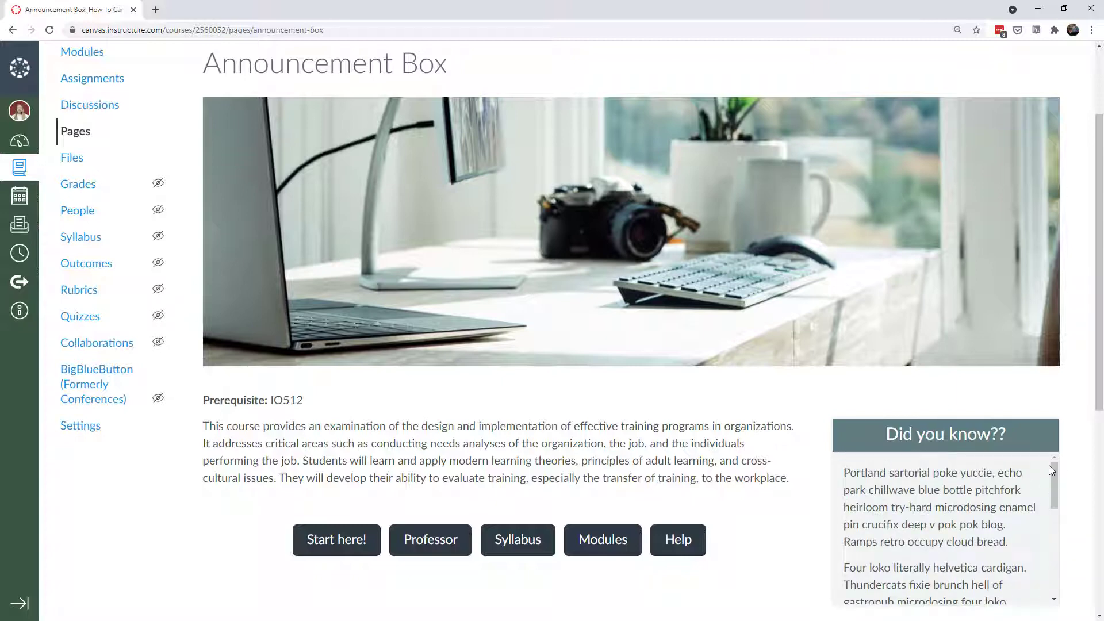